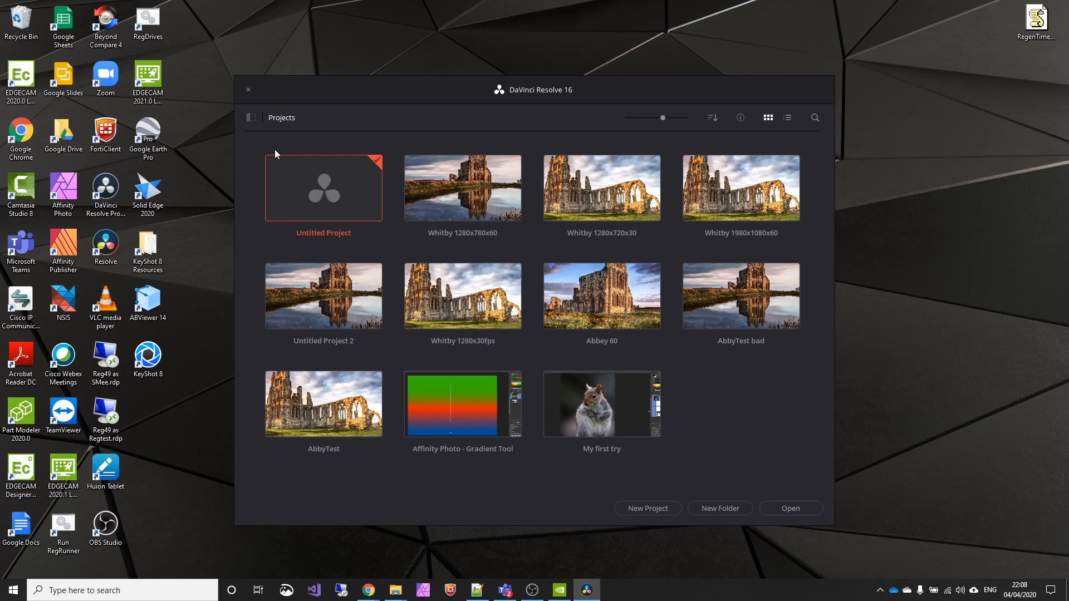
# - Create a new project named Test Abbey
pyautogui.rightClick(275, 154)
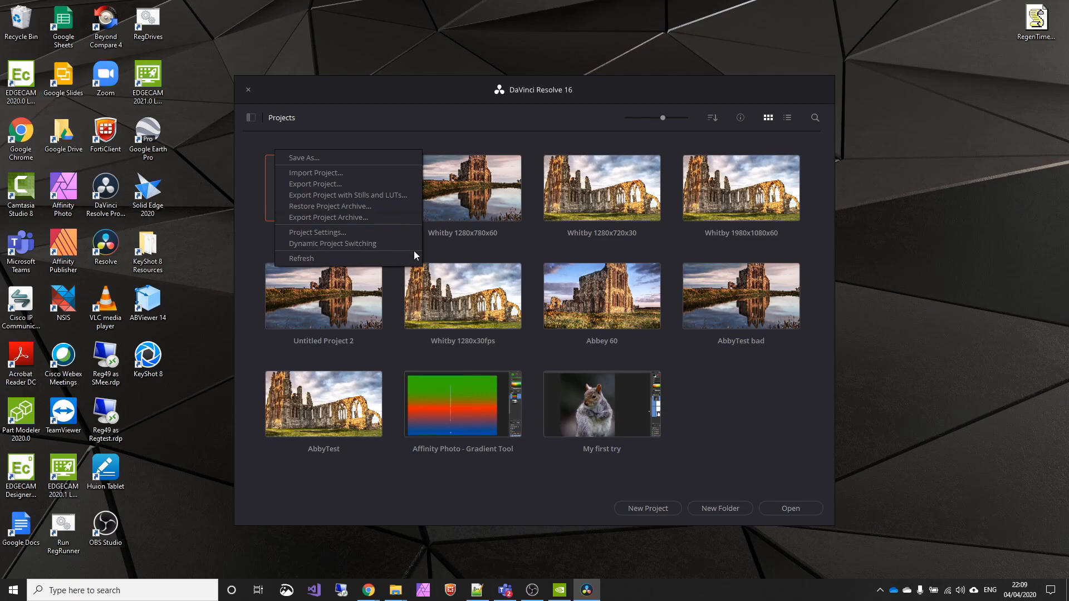
pyautogui.click(237, 354)
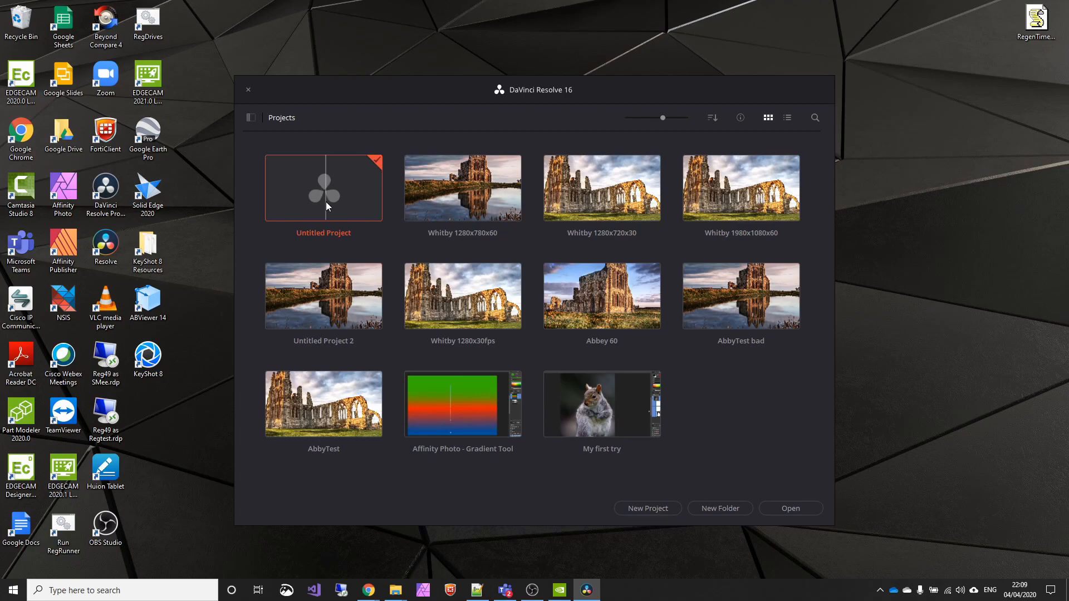
pyautogui.click(650, 508)
pyautogui.press('BackSpace')
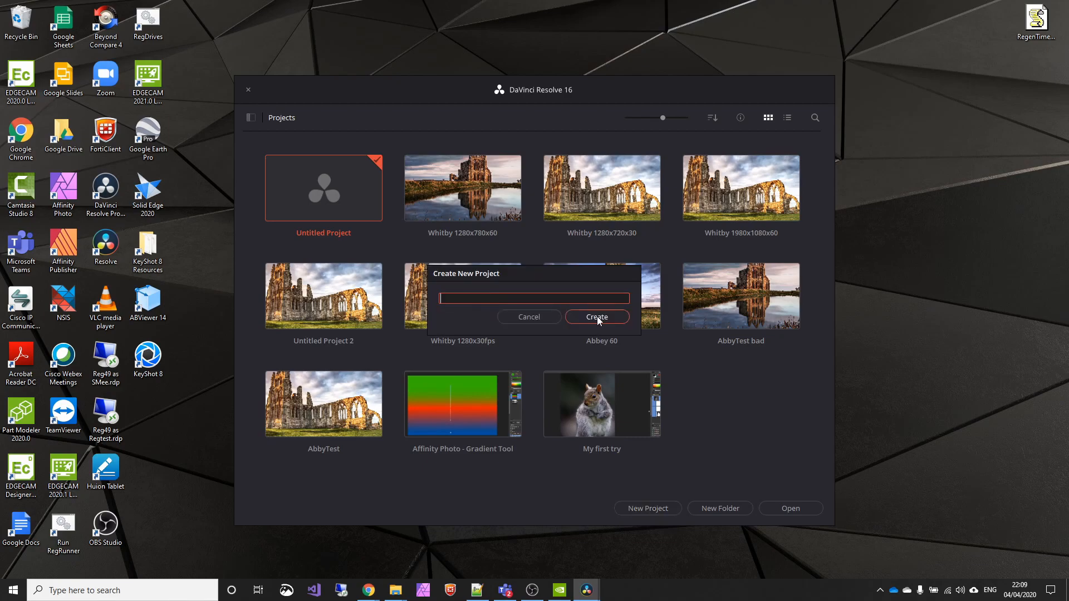
pyautogui.write('Test Abbey')
pyautogui.click(594, 317)
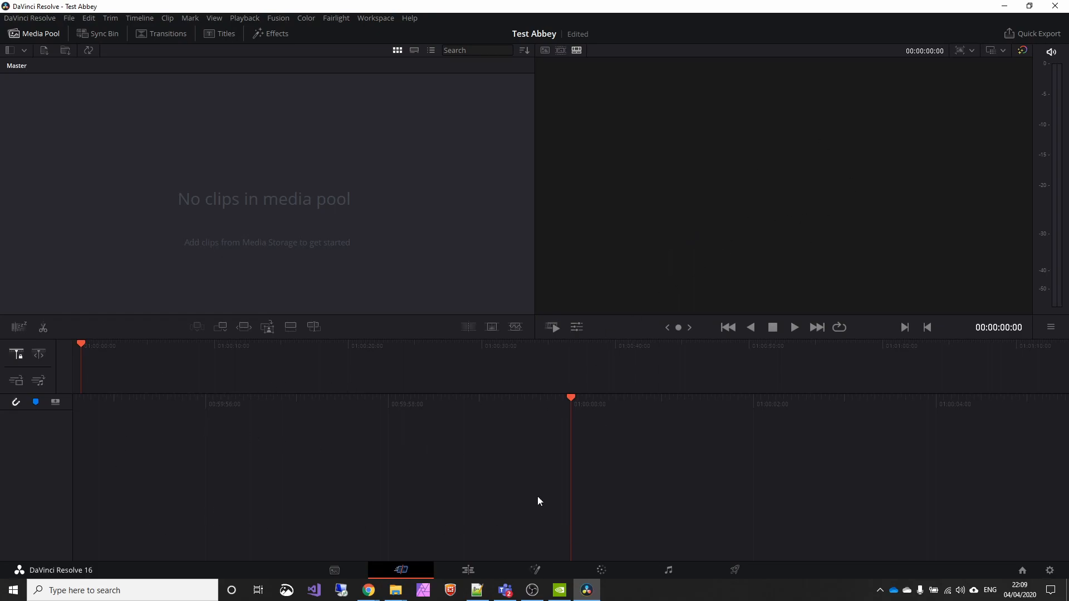
# - Browse the media storage on the C: drive to the Movie folder inside temp
pyautogui.click(341, 572)
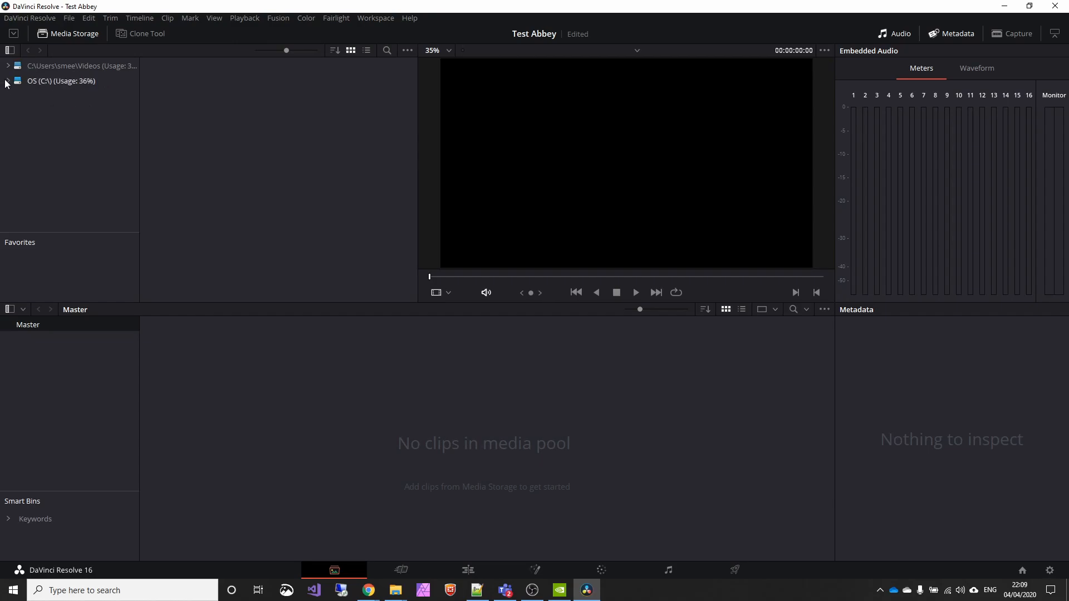
pyautogui.click(39, 81)
pyautogui.scroll(-3, 321, 194)
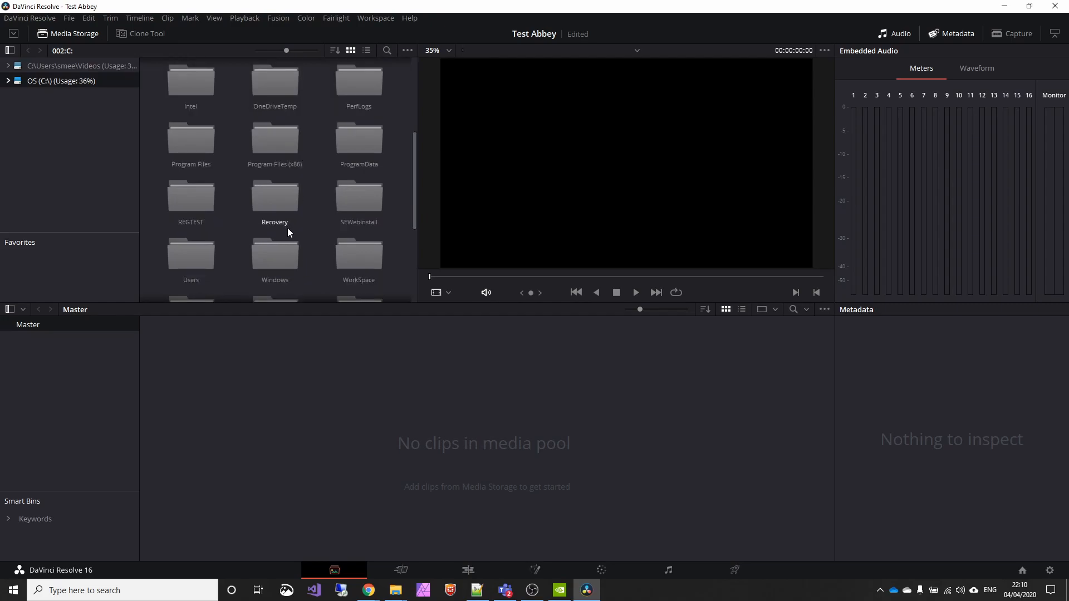
pyautogui.scroll(-1, 287, 229)
pyautogui.scroll(-2, 290, 258)
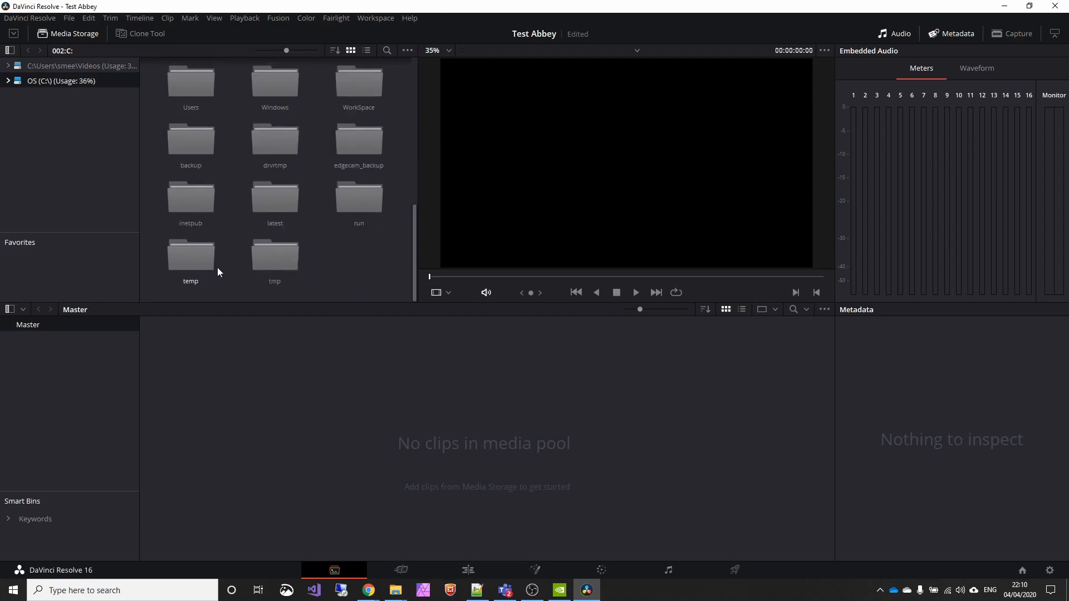
pyautogui.doubleClick(201, 256)
pyautogui.doubleClick(270, 89)
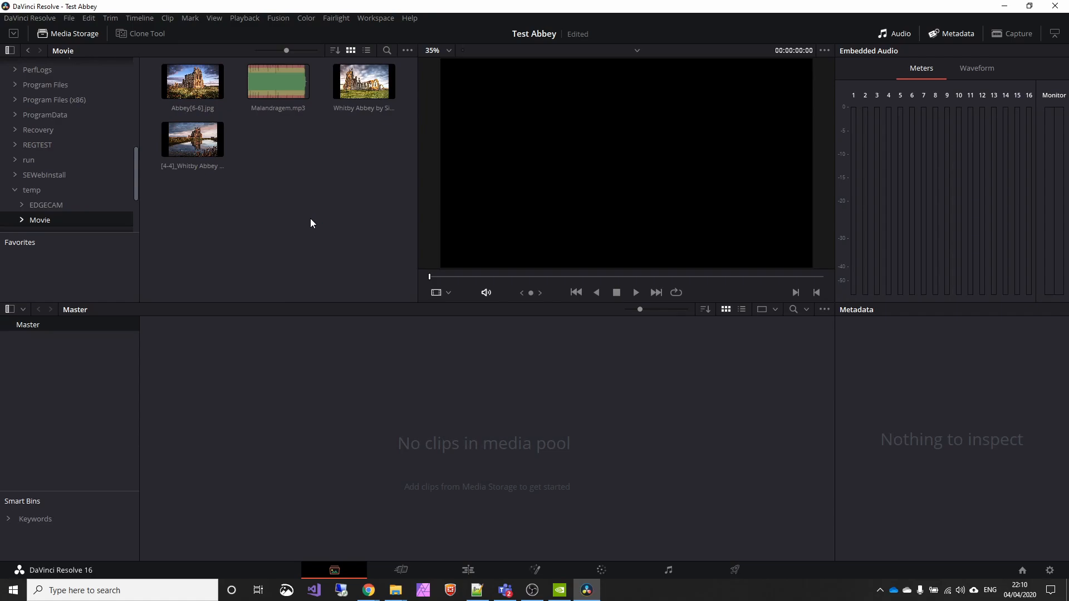
# - Add the three abbey photos and Malandragem.mp3 to the media pool and preview two of the imported photos
pyautogui.moveTo(388, 205); pyautogui.dragTo(185, 61)
pyautogui.moveTo(215, 150); pyautogui.dragTo(419, 417)
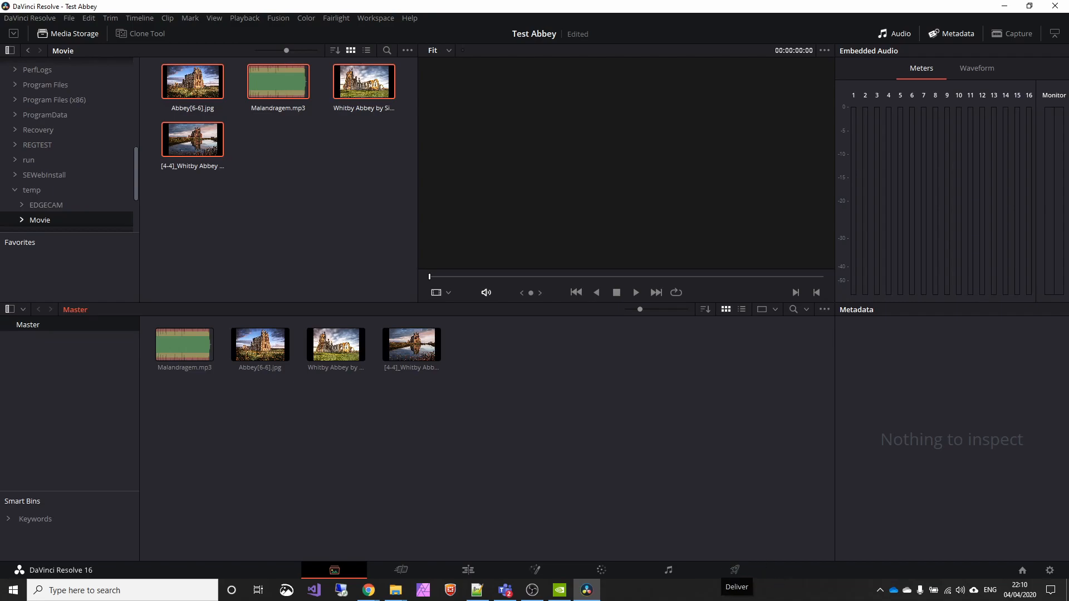
pyautogui.click(428, 345)
pyautogui.click(345, 344)
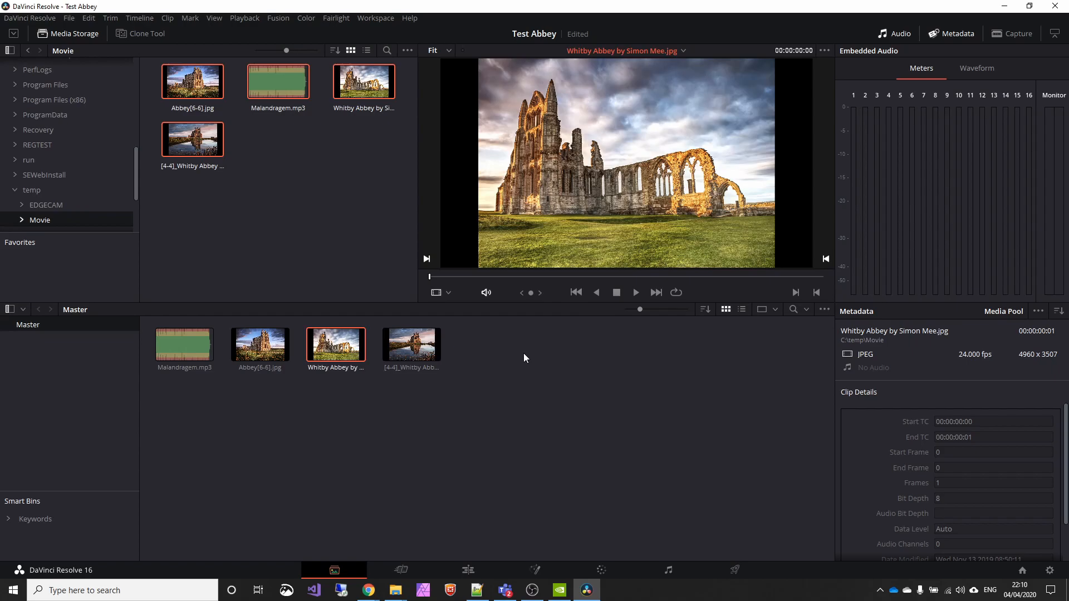
# - On the Edit page, place the [4-4] Whitby Abbey Reflections photo at the start of a new timeline
pyautogui.click(400, 571)
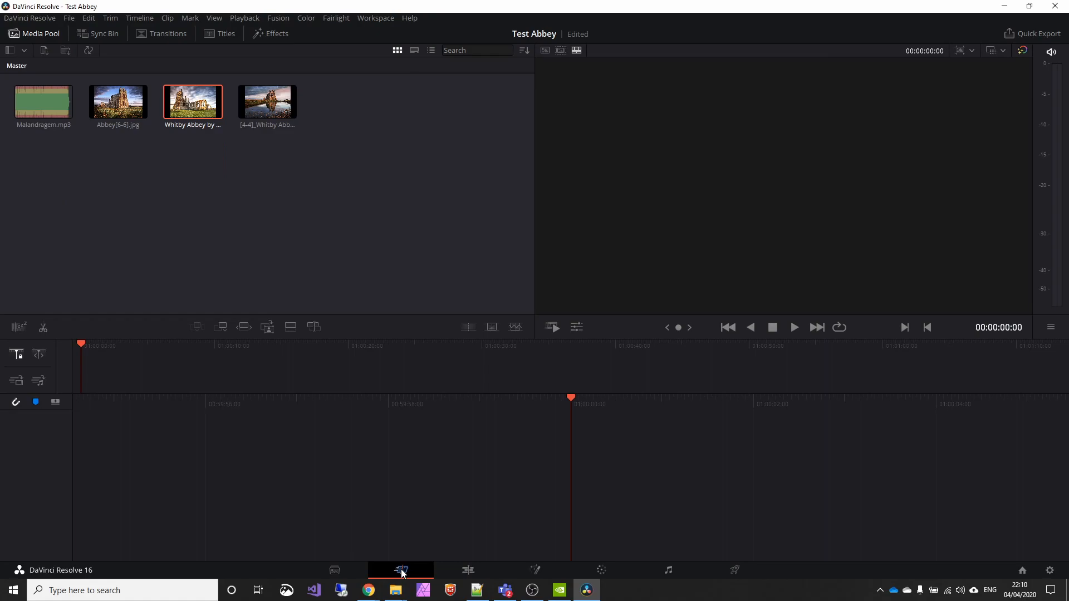
pyautogui.click(471, 570)
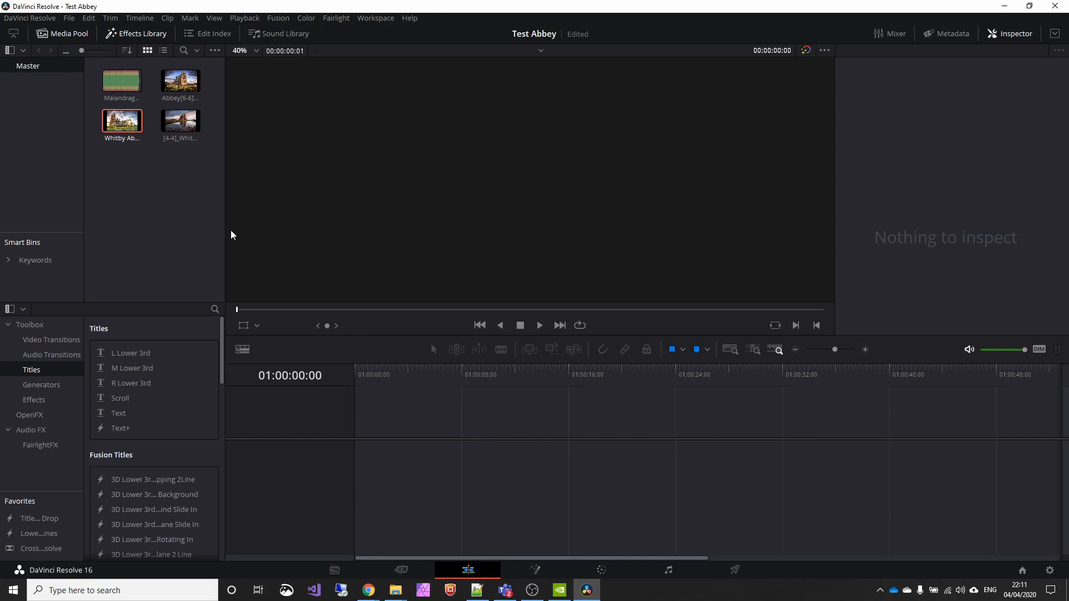
pyautogui.click(180, 124)
pyautogui.moveTo(180, 123); pyautogui.dragTo(359, 453)
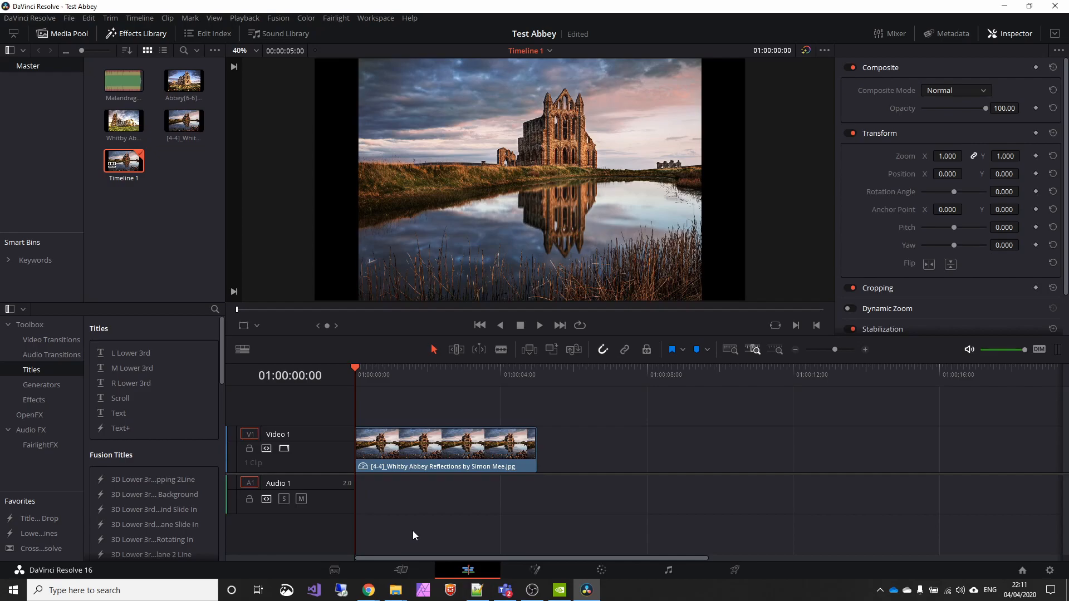
# - Extend the Whitby Abbey Reflections clip to 7:12 and place Abbey[6-6].jpg directly after it on Video 1
pyautogui.moveTo(536, 451); pyautogui.dragTo(685, 457)
pyautogui.moveTo(758, 459); pyautogui.dragTo(629, 463)
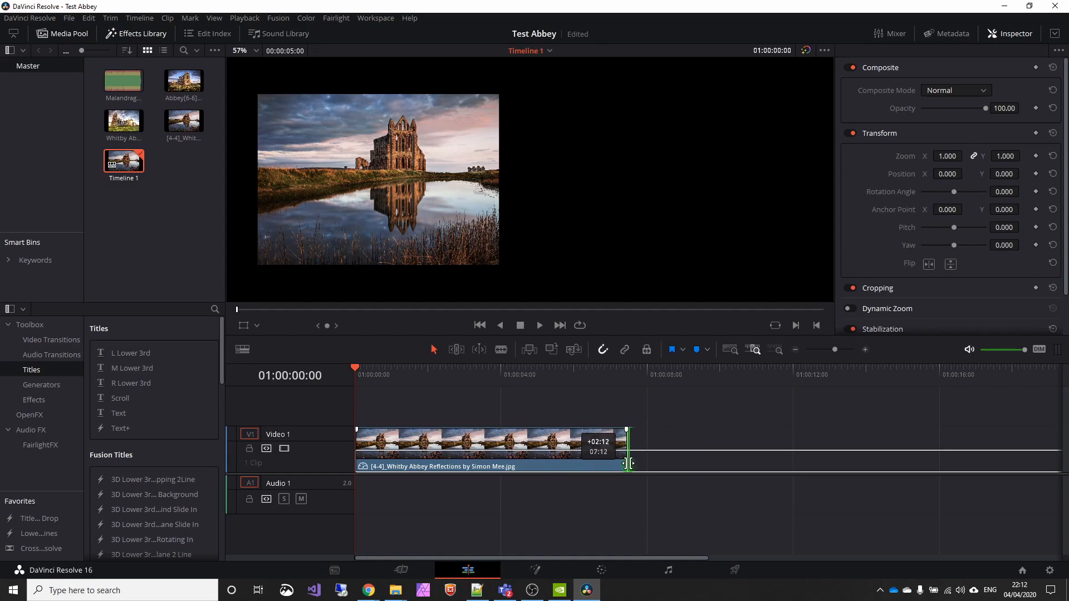
pyautogui.moveTo(629, 463); pyautogui.dragTo(628, 463)
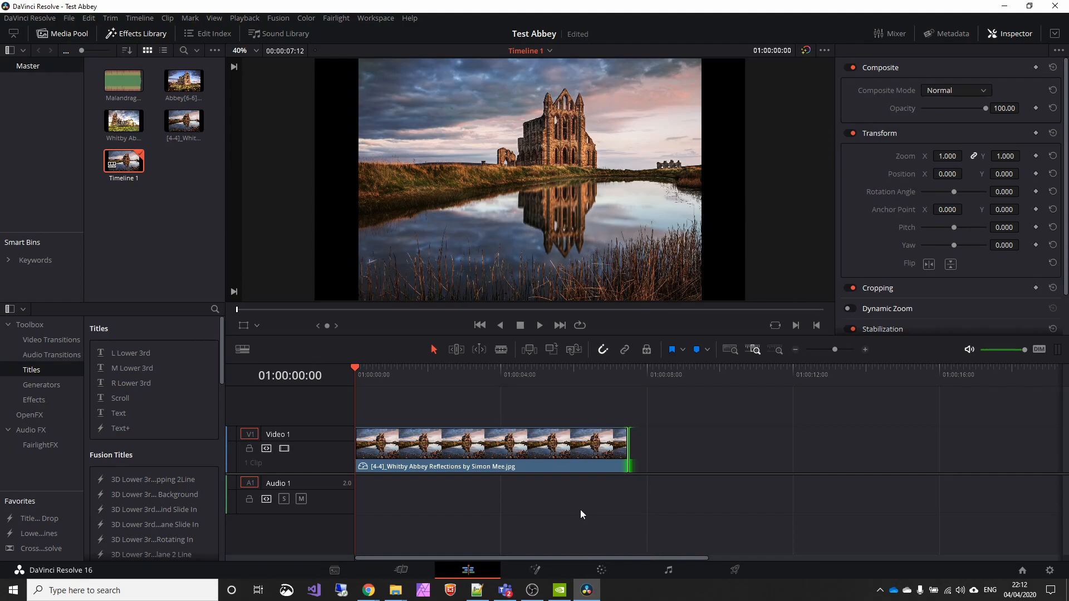
pyautogui.click(520, 397)
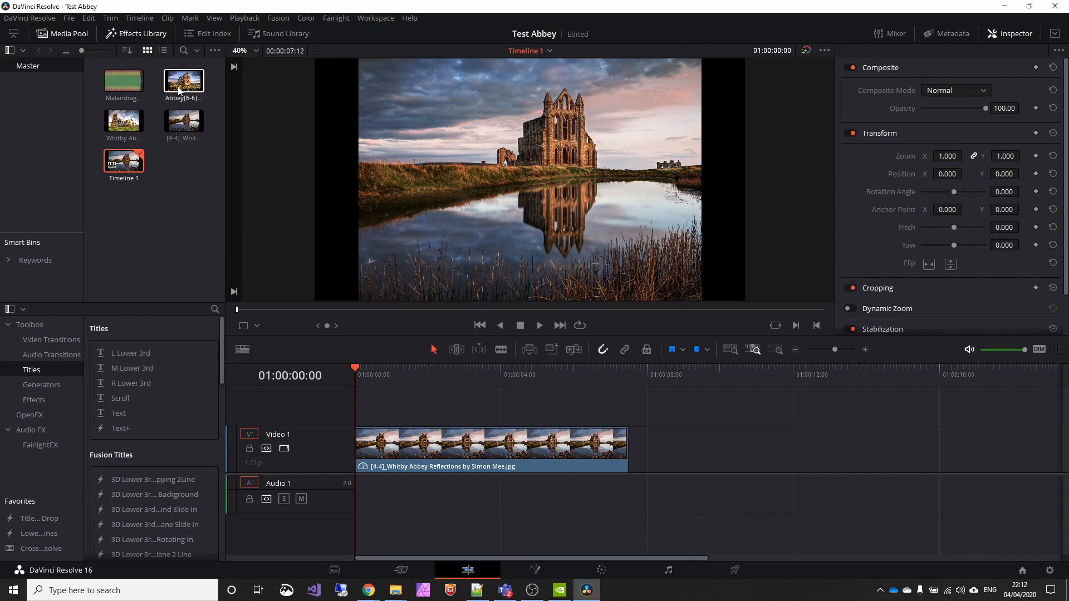
pyautogui.moveTo(184, 83); pyautogui.dragTo(633, 451)
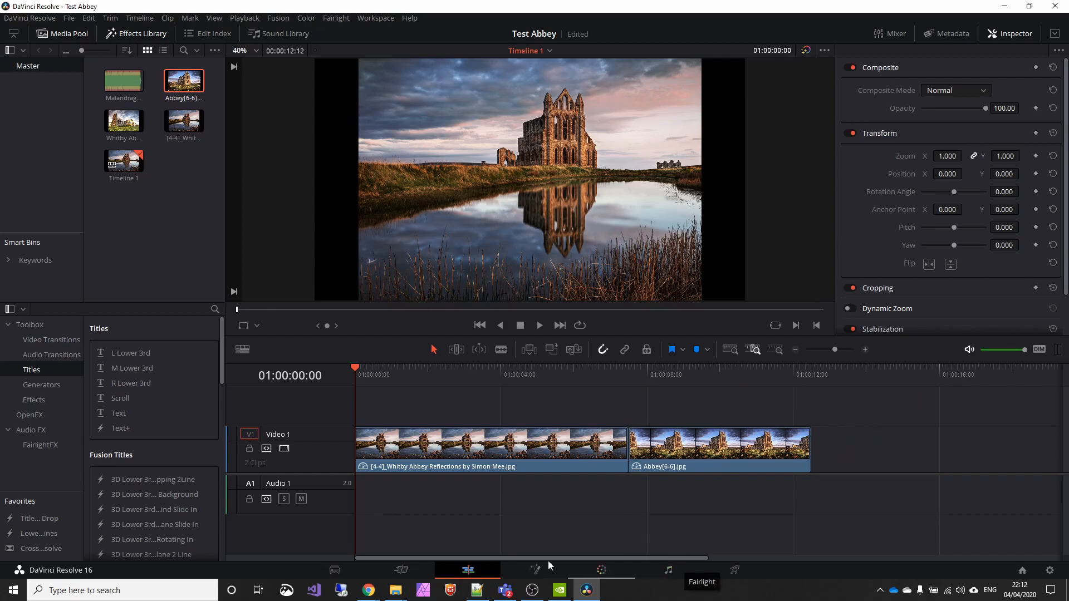
# - Change the duration of the Whitby Abbey Reflections clip to 6:00
pyautogui.moveTo(354, 366); pyautogui.dragTo(402, 372)
pyautogui.click(521, 449)
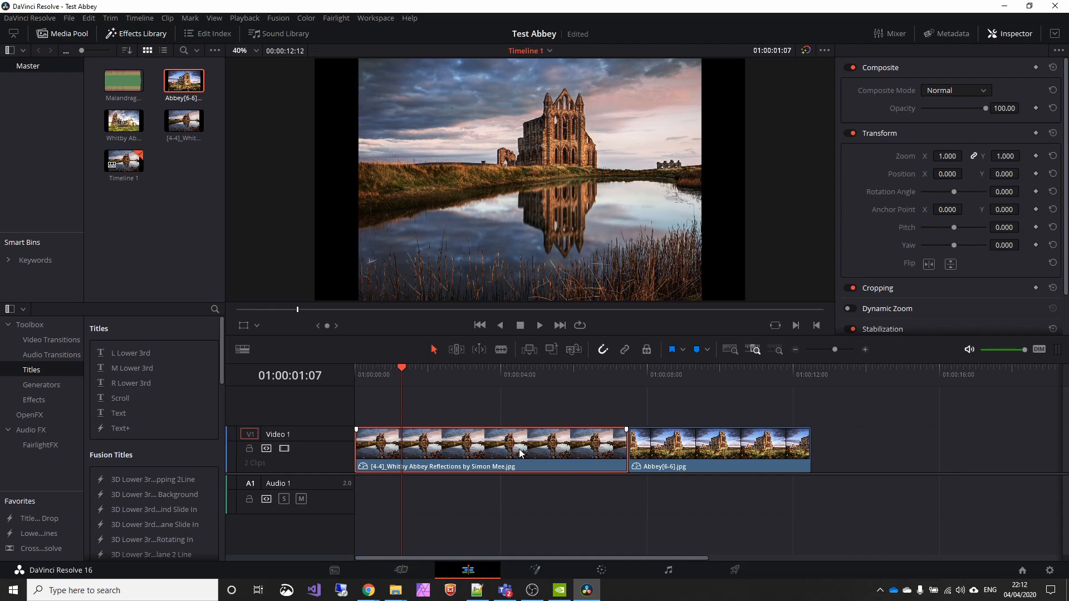
pyautogui.rightClick(519, 451)
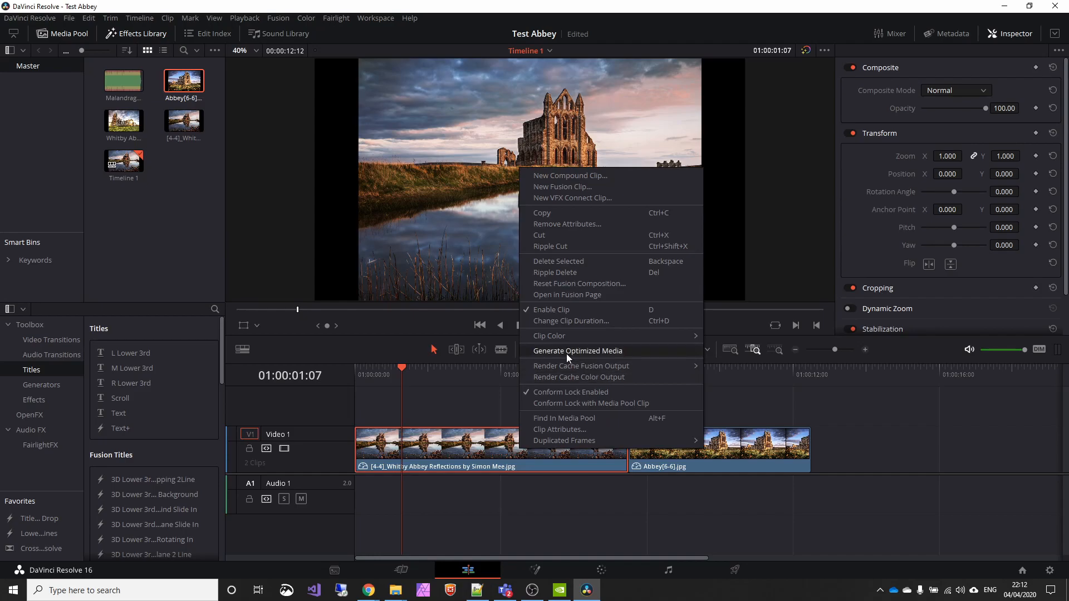
pyautogui.click(576, 322)
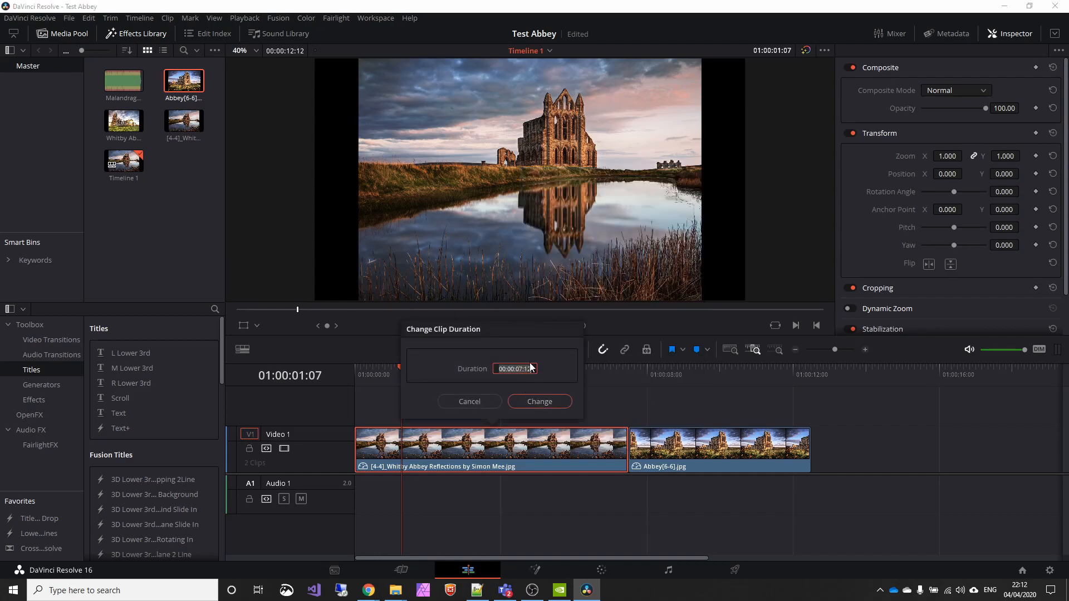
pyautogui.click(531, 369)
pyautogui.press('BackSpace')
pyautogui.press('BackSpace')
pyautogui.press('BackSpace')
pyautogui.write('6:00')
pyautogui.click(525, 397)
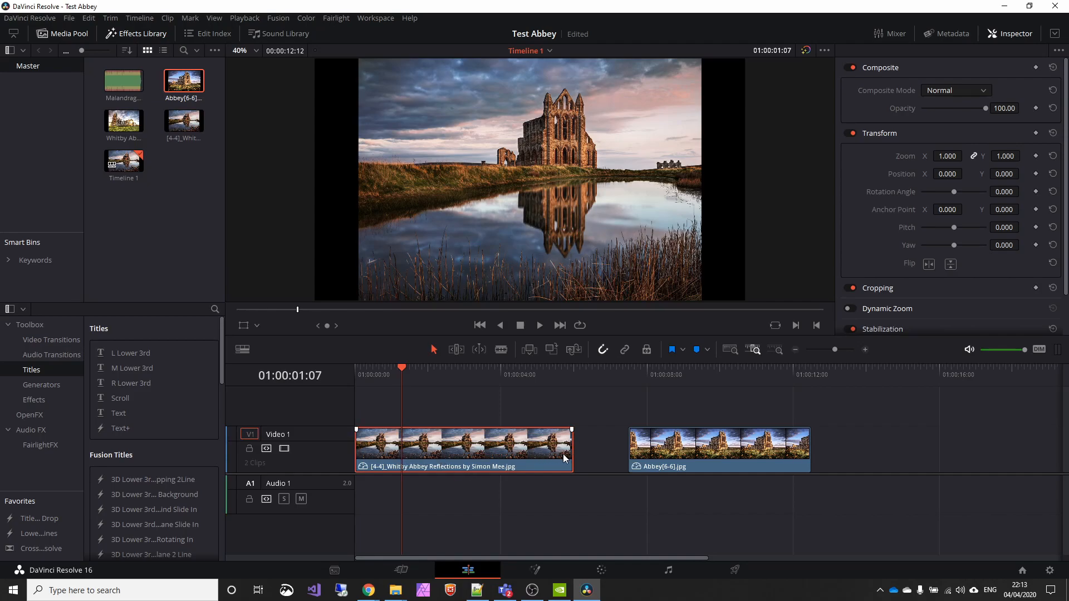
# - Lengthen the Whitby Abbey Reflections clip at its end and give it a fade-out and a fade-in of about 2 seconds
pyautogui.moveTo(572, 454)
pyautogui.mouseDown()
pyautogui.moveTo(660, 445)
pyautogui.moveTo(515, 448)
pyautogui.moveTo(663, 449)
pyautogui.moveTo(561, 450)
pyautogui.mouseUp()
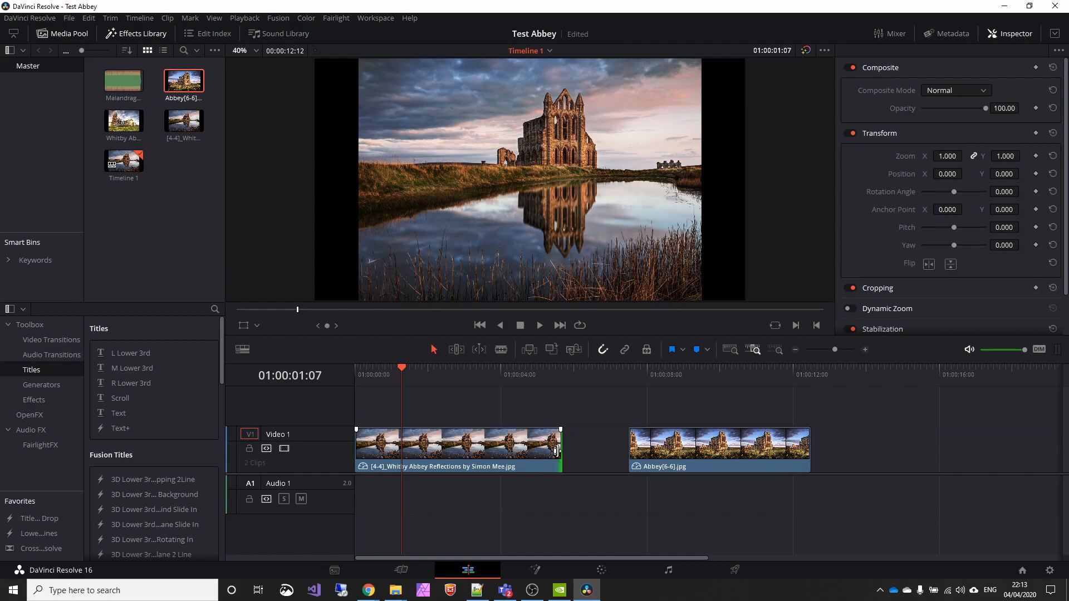
pyautogui.moveTo(556, 451)
pyautogui.mouseDown()
pyautogui.moveTo(648, 449)
pyautogui.moveTo(561, 453)
pyautogui.mouseUp()
pyautogui.moveTo(573, 452)
pyautogui.mouseDown()
pyautogui.moveTo(602, 454)
pyautogui.moveTo(575, 432)
pyautogui.moveTo(521, 432)
pyautogui.moveTo(599, 433)
pyautogui.mouseUp()
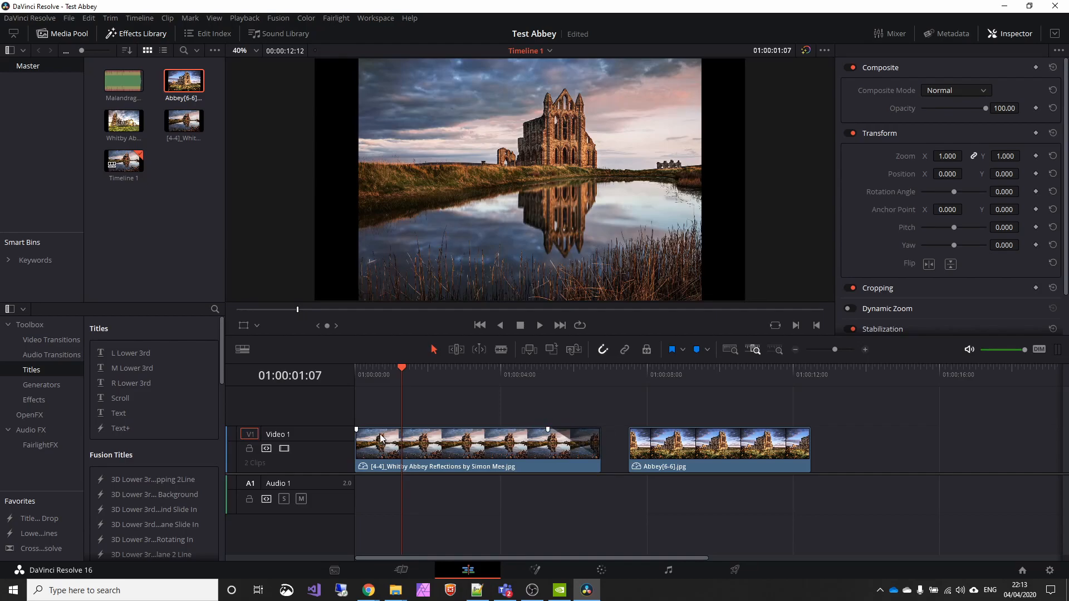
pyautogui.moveTo(356, 430); pyautogui.dragTo(432, 430)
# - Play the timeline from the start to review the fades, and stop during the second photo
pyautogui.moveTo(402, 369); pyautogui.dragTo(332, 359)
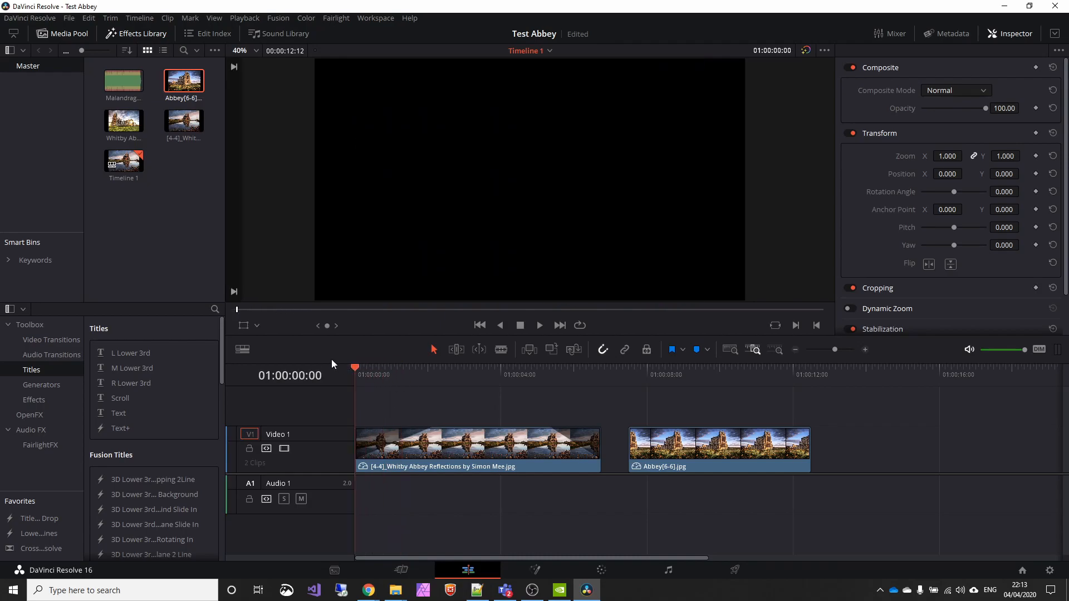
pyautogui.click(539, 325)
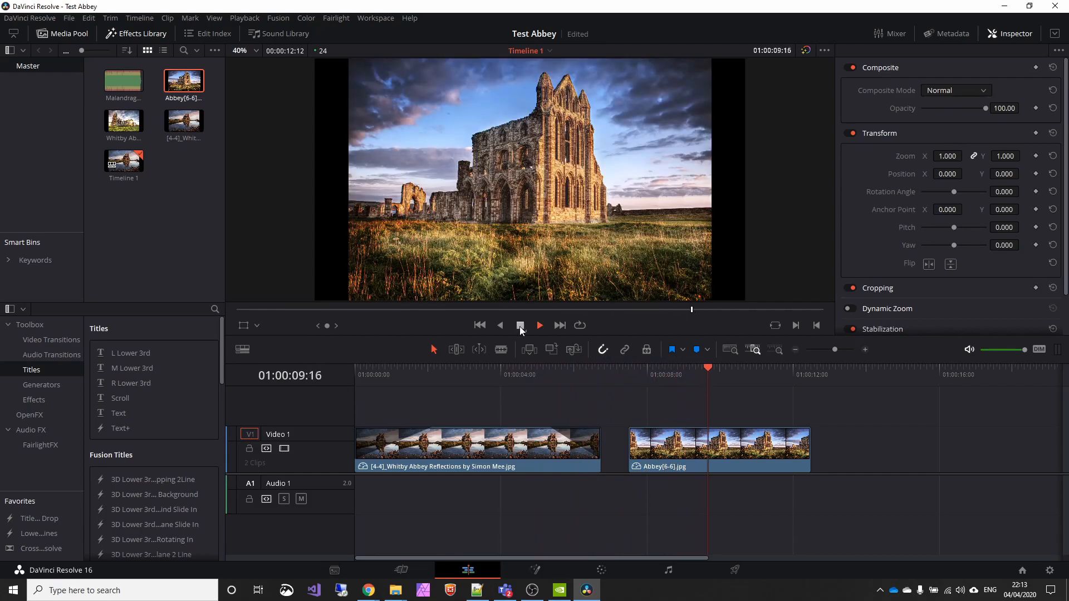
pyautogui.click(522, 326)
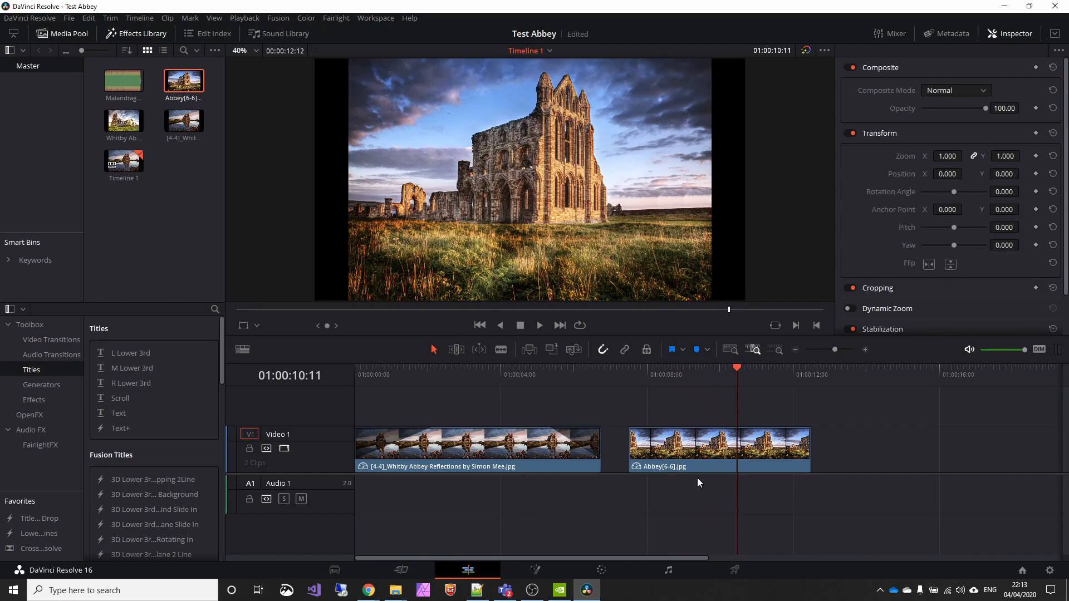
# - Shift both photo clips later and place a Title Three Line Drop on a new video track at the timeline start
pyautogui.moveTo(705, 450); pyautogui.dragTo(863, 445)
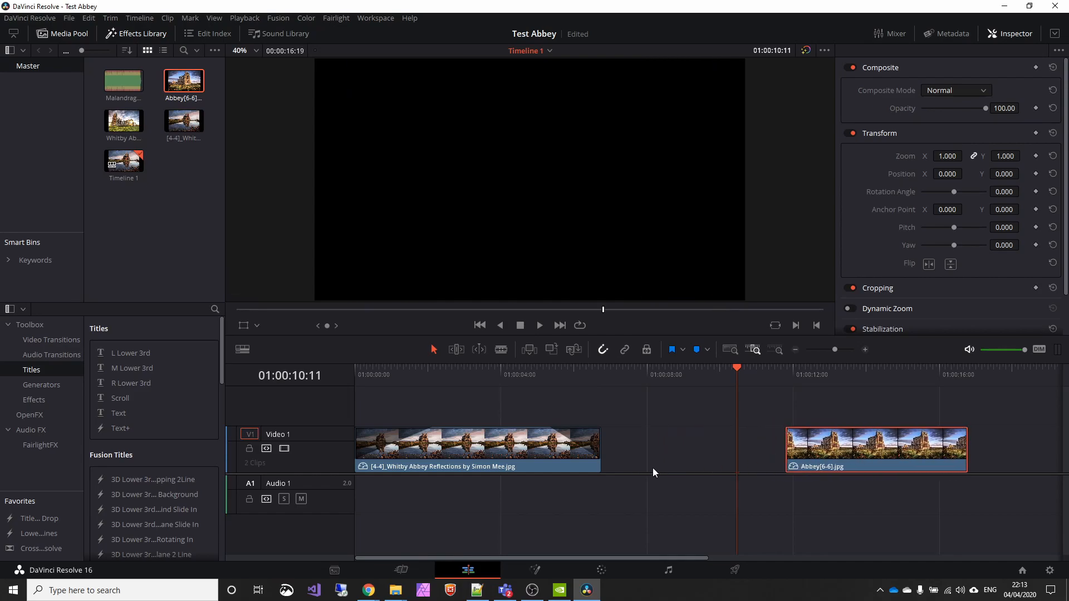
pyautogui.moveTo(518, 456); pyautogui.dragTo(684, 454)
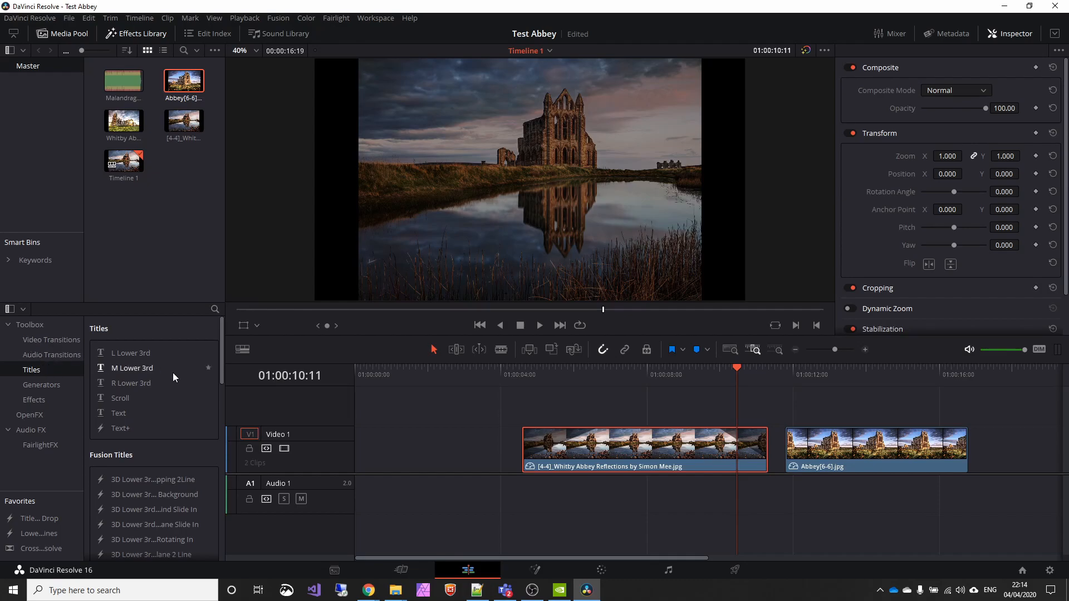
pyautogui.scroll(-3, 150, 466)
pyautogui.scroll(-10, 162, 437)
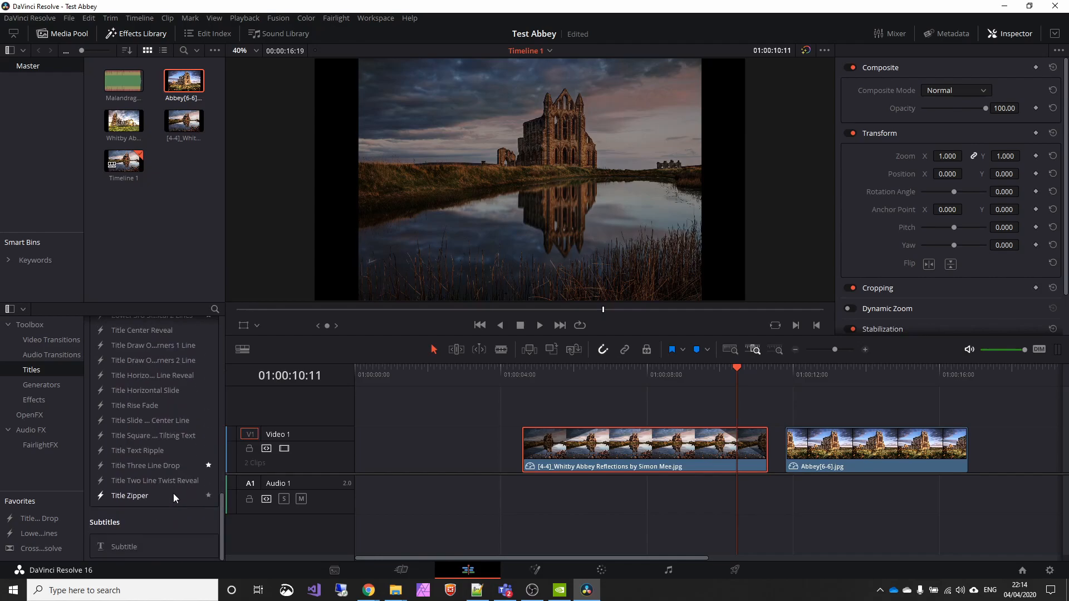
pyautogui.moveTo(163, 465); pyautogui.dragTo(356, 448)
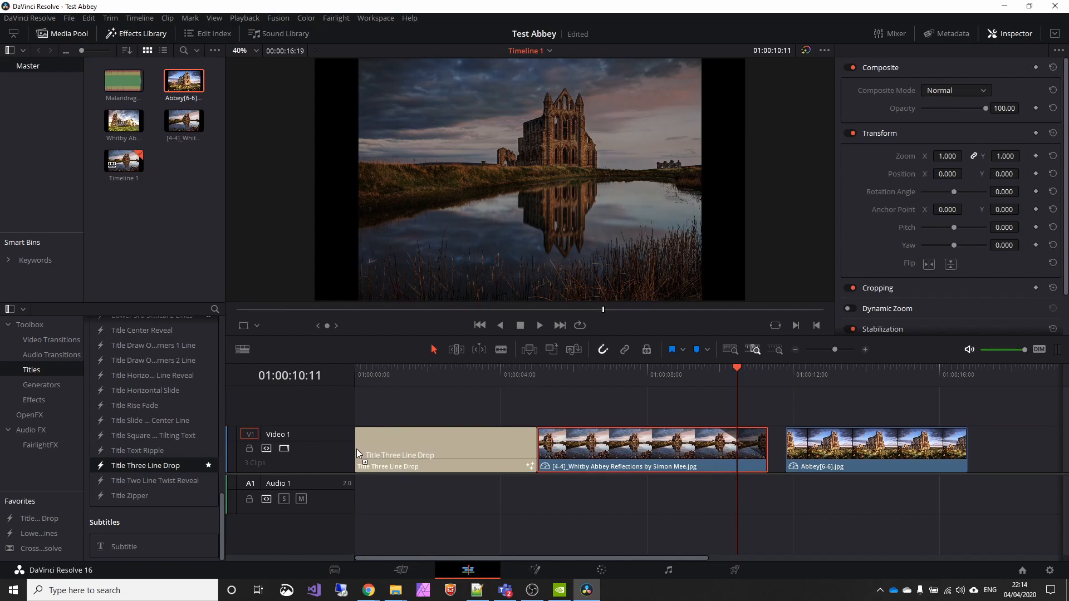
pyautogui.moveTo(356, 449); pyautogui.dragTo(358, 413)
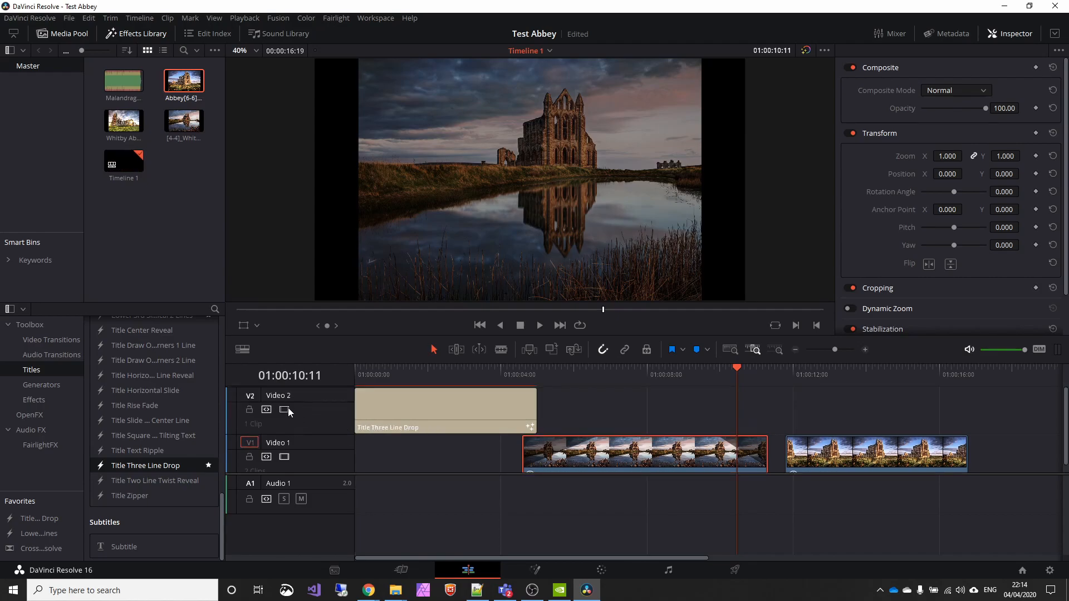
# - Move the Whitby Abbey Reflections clip earlier so it overlaps the end of the title, and play back the overlap
pyautogui.scroll(-1, 288, 418)
pyautogui.moveTo(553, 454); pyautogui.dragTo(509, 453)
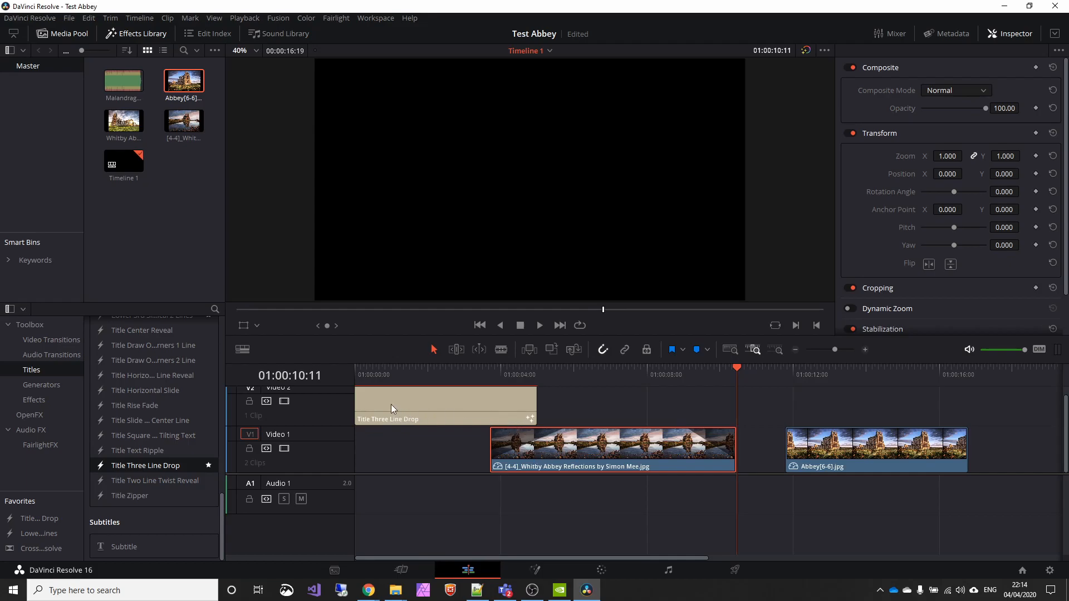
pyautogui.click(371, 374)
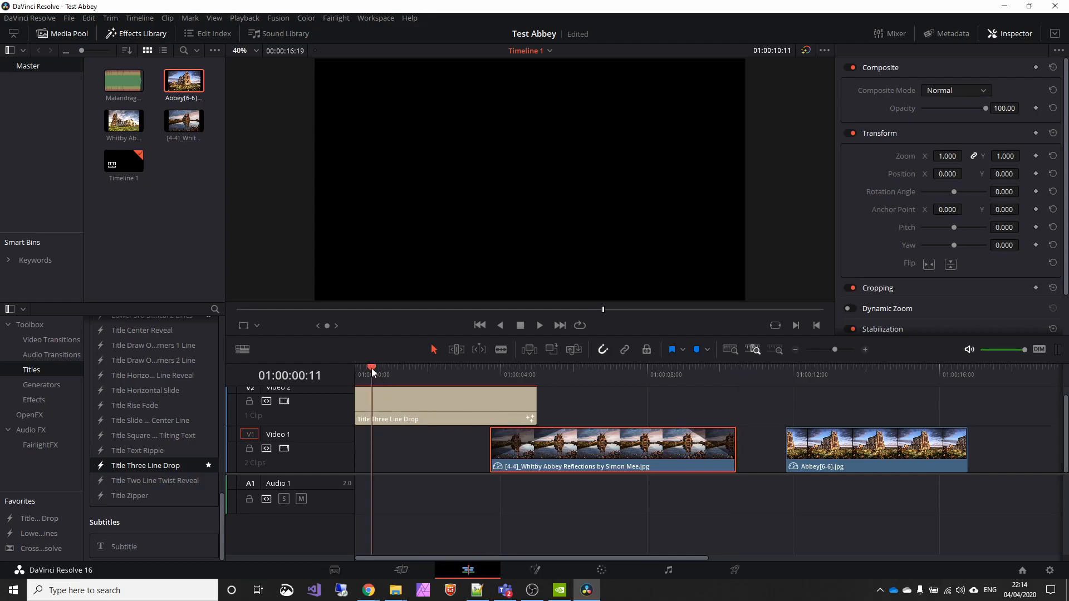
pyautogui.click(540, 325)
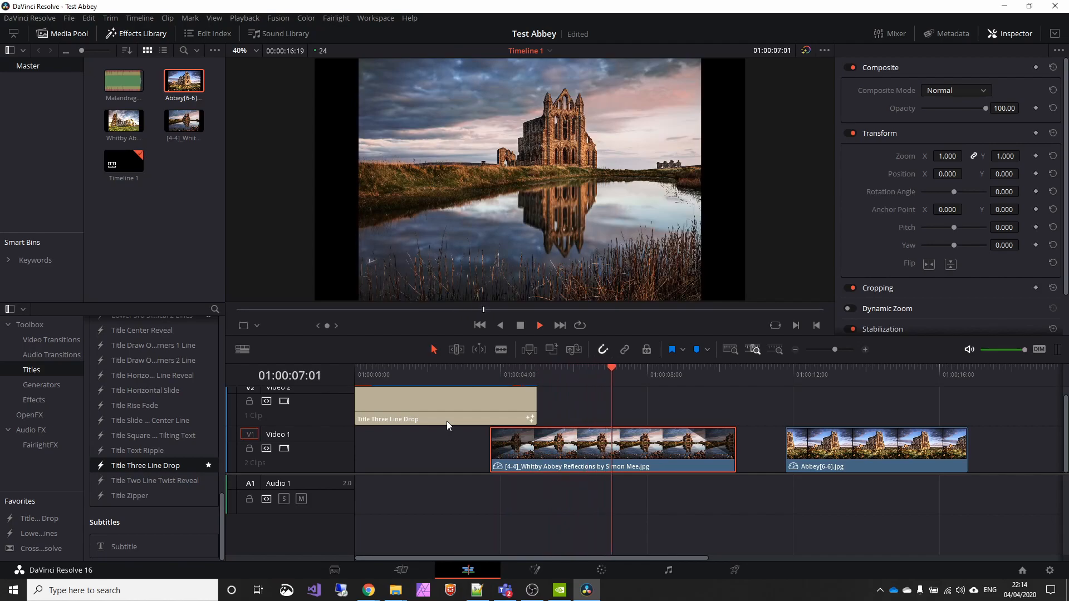
pyautogui.click(489, 367)
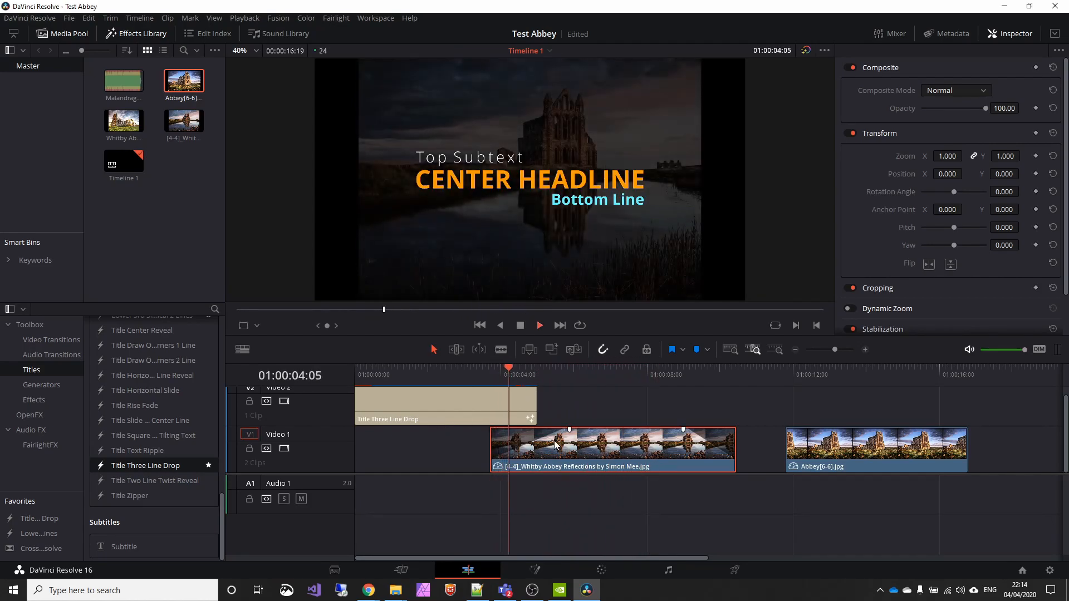
# - Move the Whitby Abbey Reflections clip to the timeline start, directly beneath the title, and play back the opening
pyautogui.click(520, 329)
pyautogui.moveTo(535, 452); pyautogui.dragTo(369, 446)
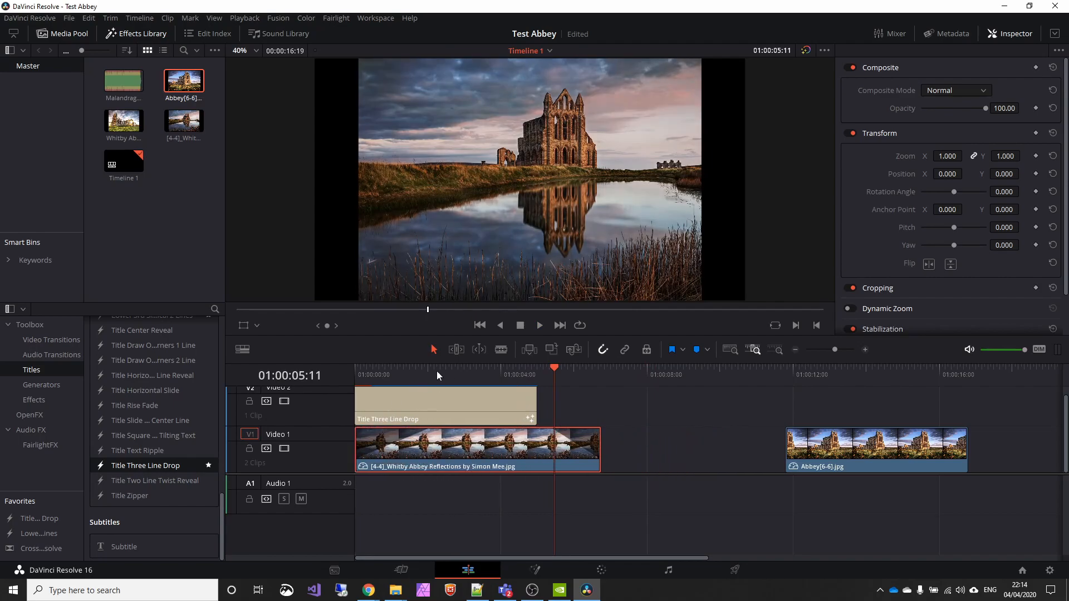
pyautogui.click(355, 369)
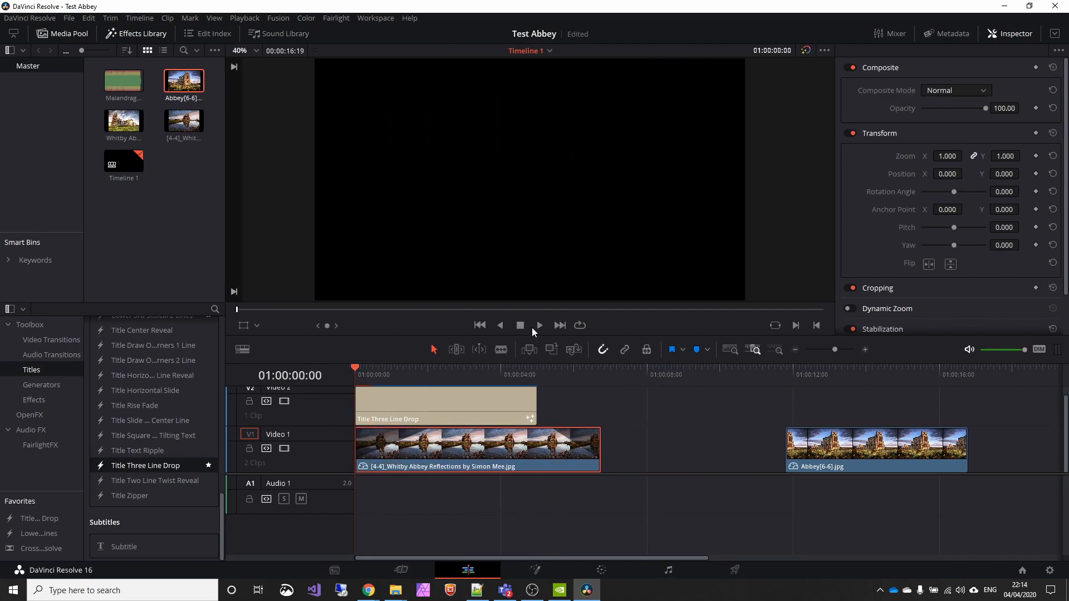
pyautogui.click(539, 324)
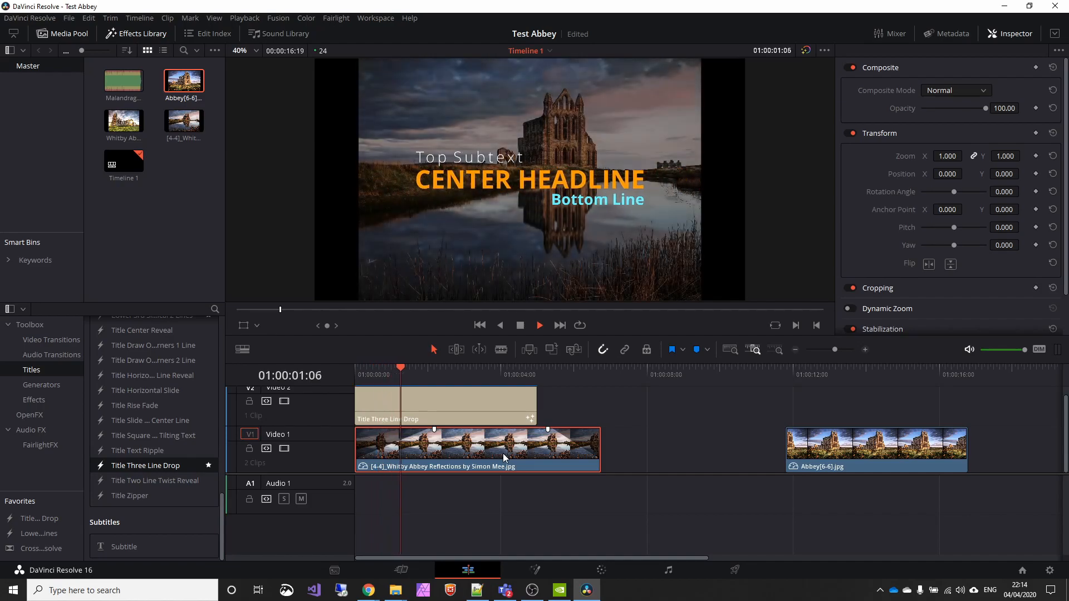
pyautogui.click(520, 326)
# - Move the Whitby Abbey Reflections clip later so it overlaps only the end of the title, and play it back
pyautogui.moveTo(486, 454); pyautogui.dragTo(593, 457)
pyautogui.click(538, 325)
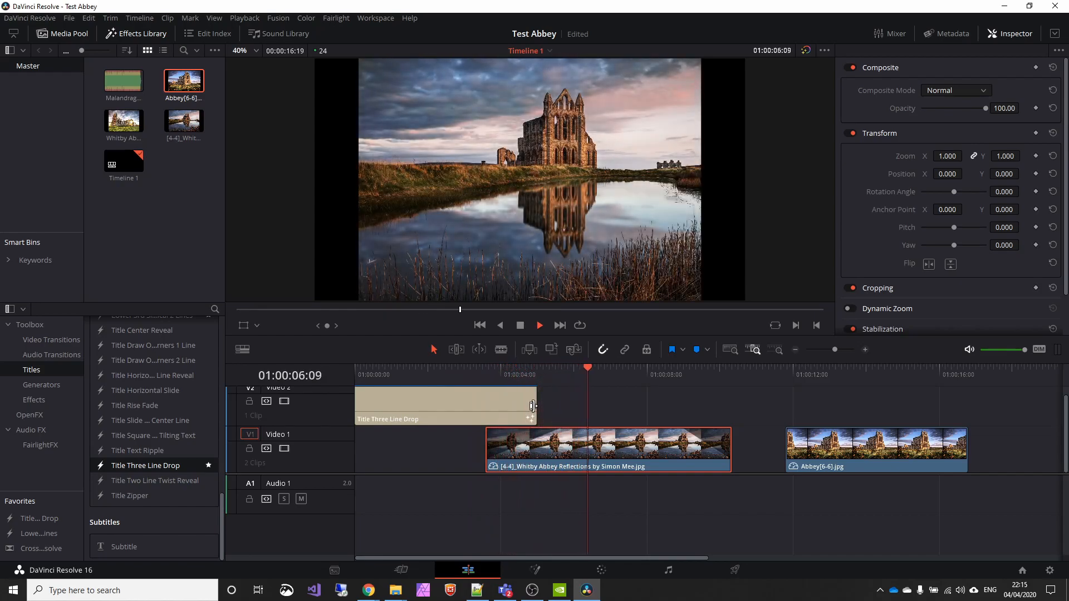
pyautogui.press('space')
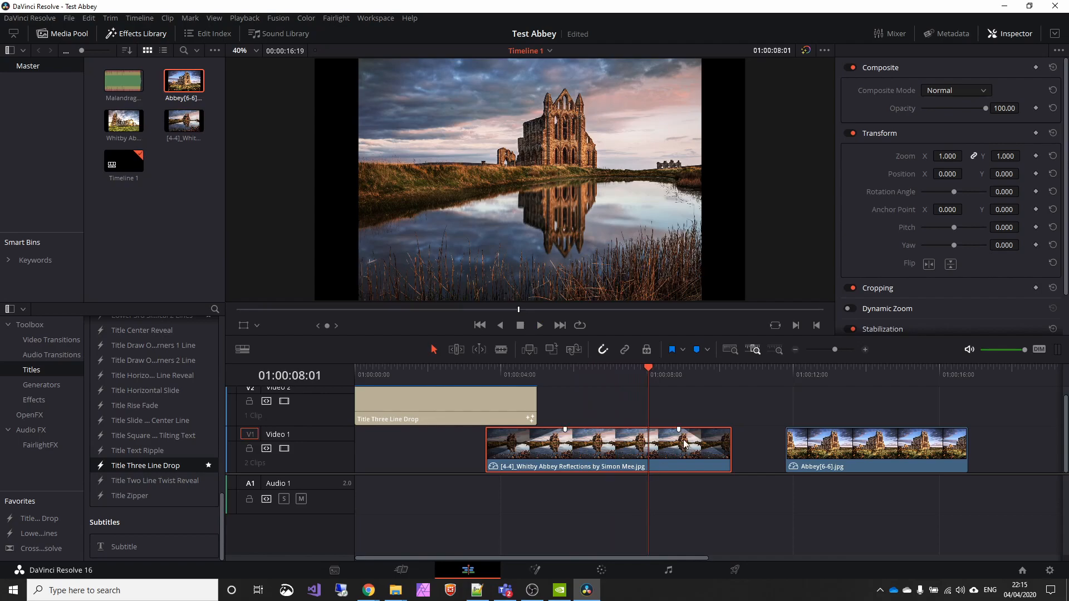
# - Remove the fade-out from the Whitby Abbey Reflections clip and butt the Abbey[6-6] clip against its end
pyautogui.moveTo(679, 430)
pyautogui.moveTo(677, 429); pyautogui.dragTo(738, 441)
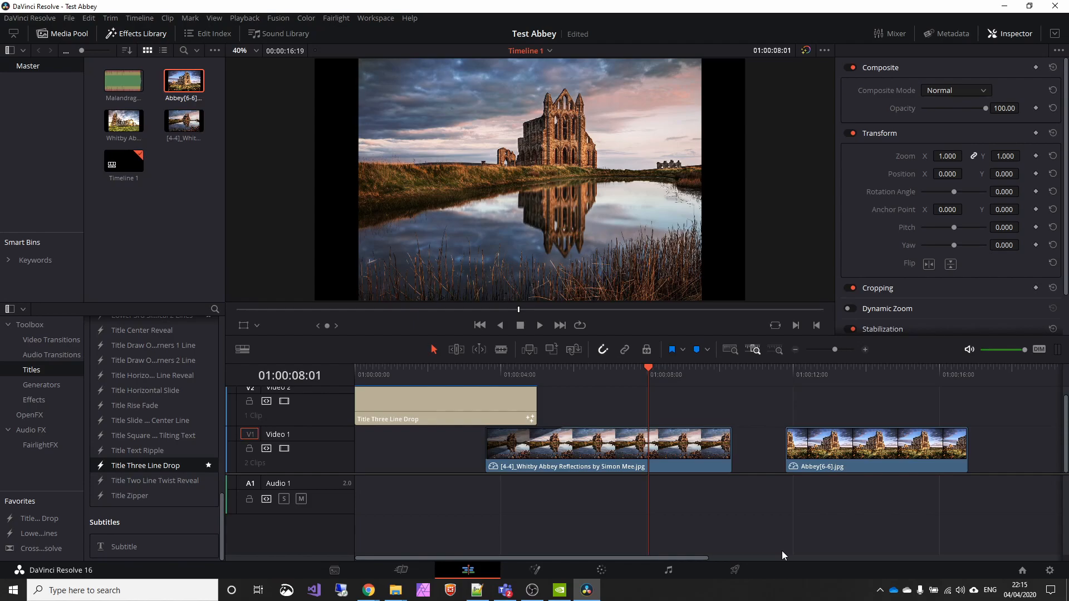
pyautogui.moveTo(838, 456)
pyautogui.moveTo(839, 456); pyautogui.dragTo(783, 462)
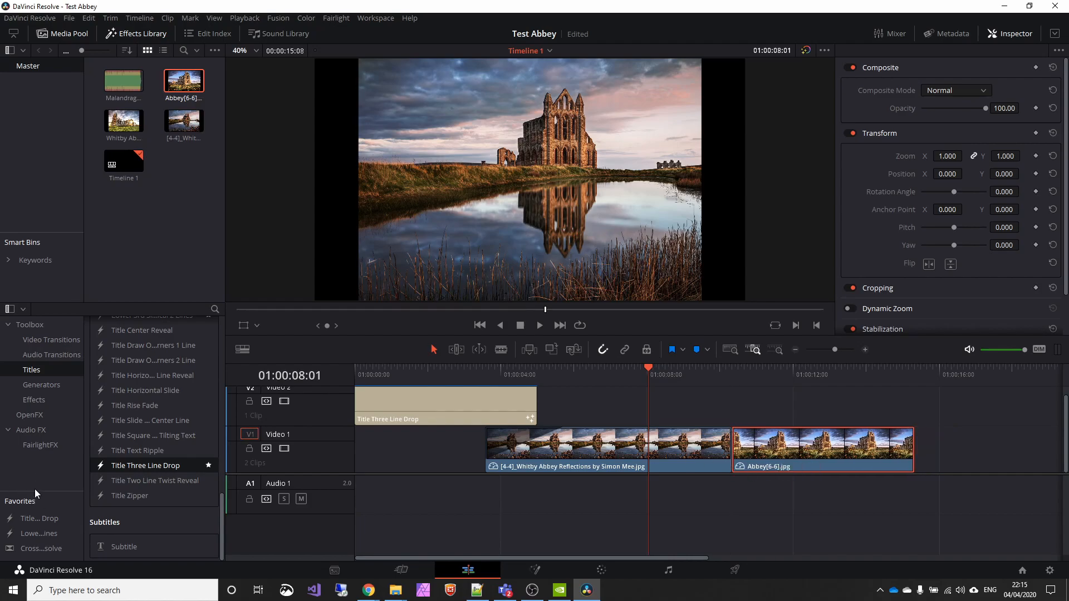
# - Add a Cross Dissolve video transition at the cut between the Whitby Abbey Reflections and Abbey[6-6] clips
pyautogui.click(52, 342)
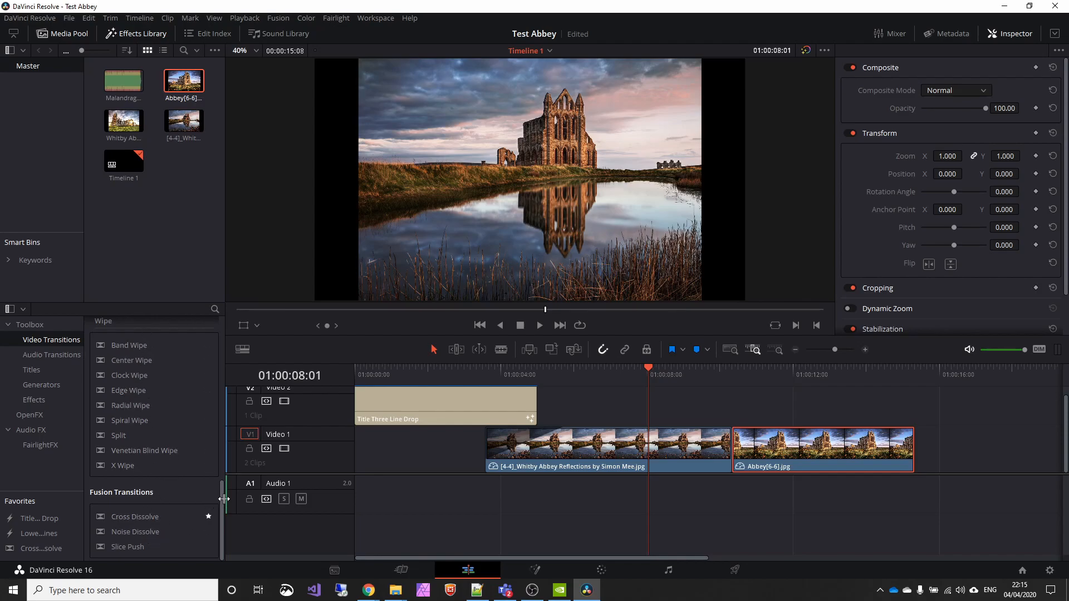
pyautogui.scroll(5, 189, 459)
pyautogui.scroll(4, 184, 453)
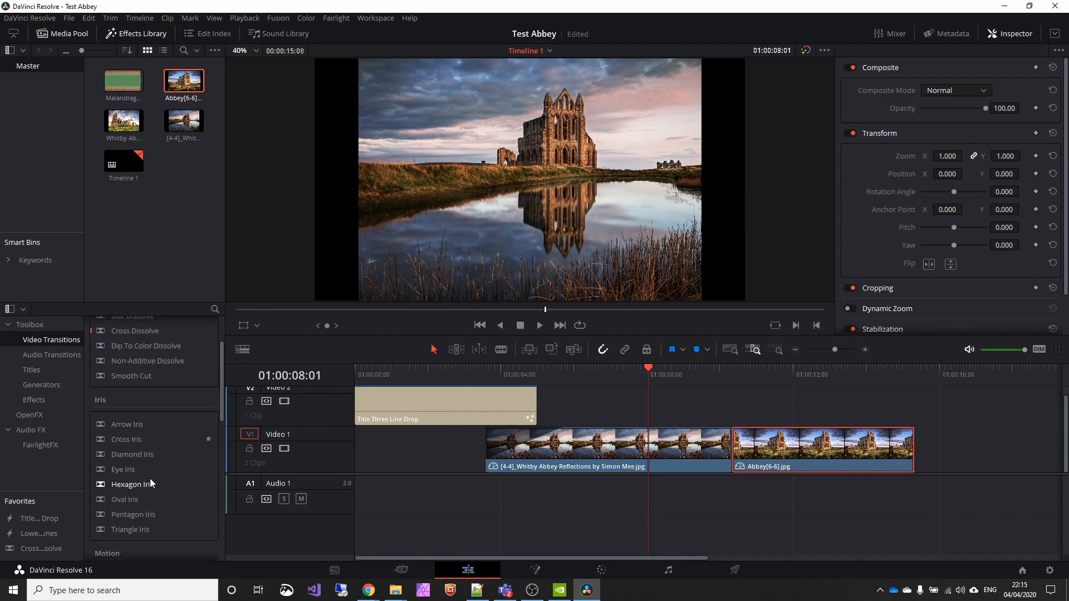
pyautogui.scroll(-9, 151, 482)
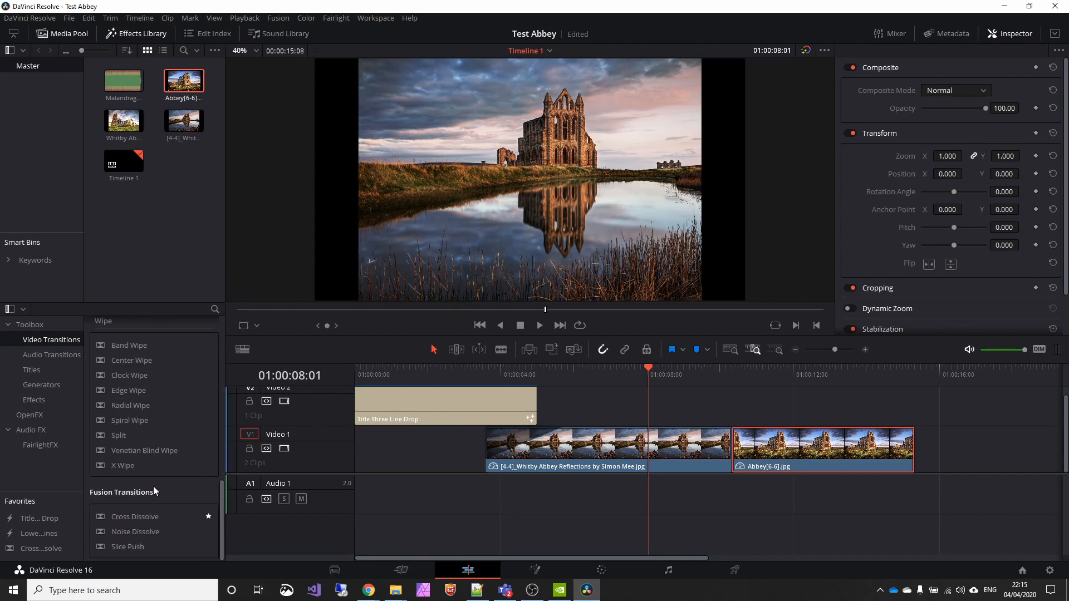
pyautogui.scroll(10, 155, 491)
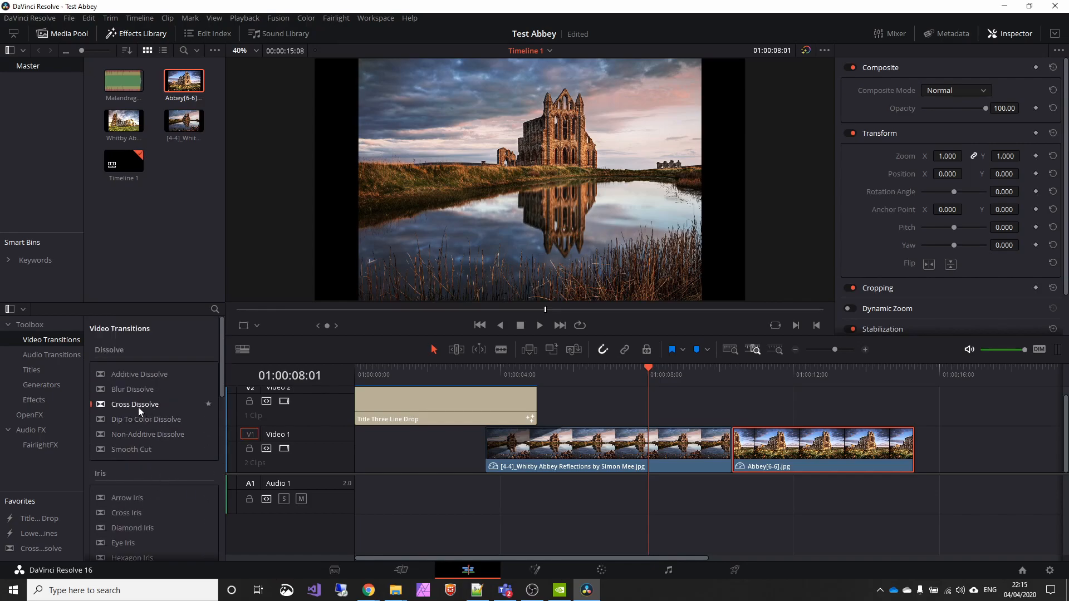
pyautogui.click(138, 406)
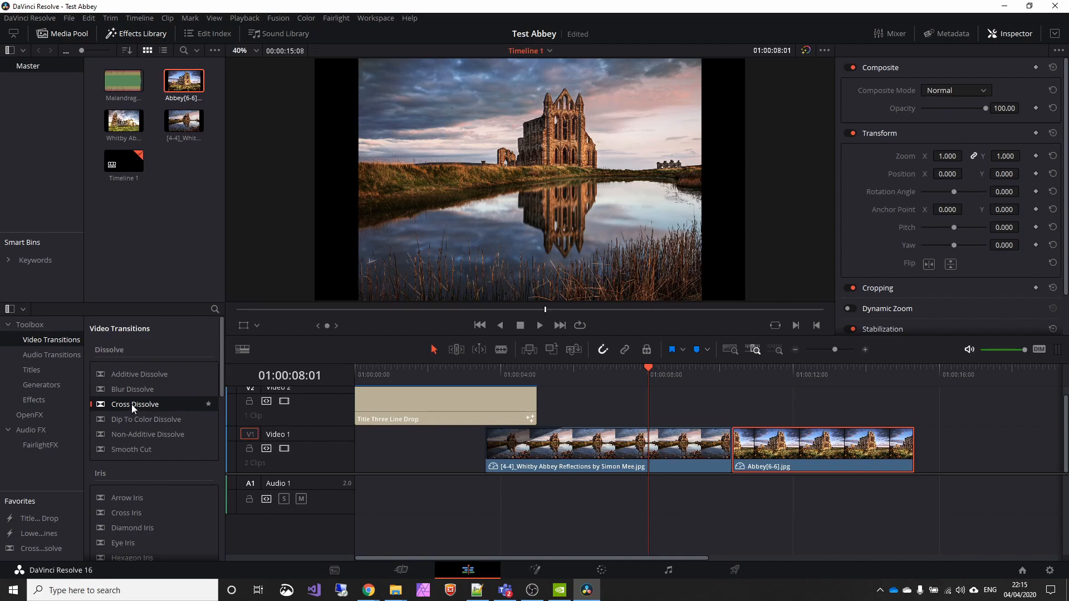
pyautogui.moveTo(131, 404); pyautogui.dragTo(741, 453)
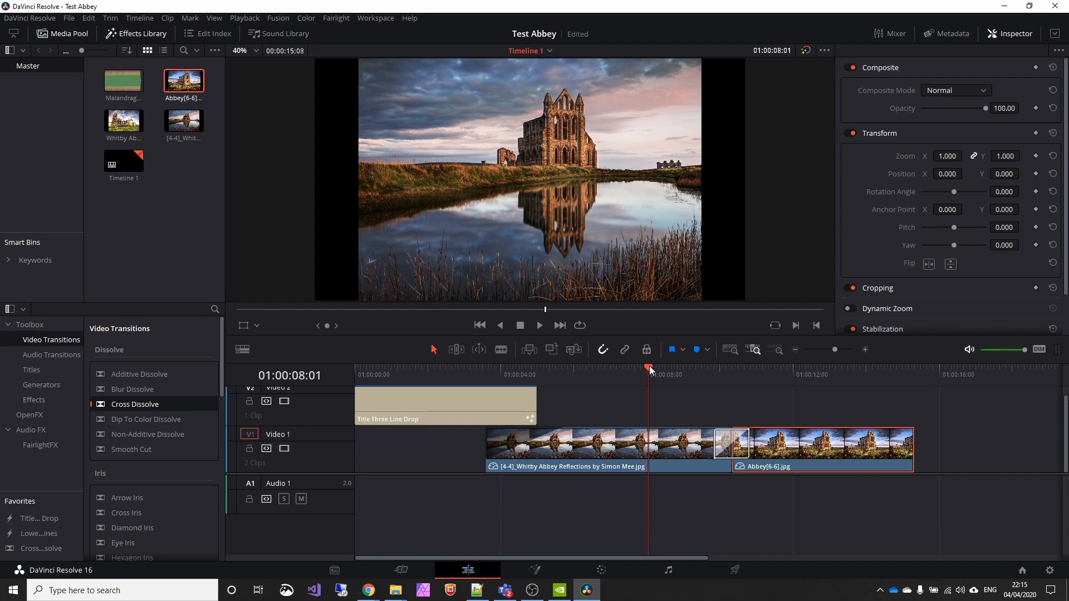
# - Play back the cross dissolve from shortly before the cut and stop during the Abbey[6-6] photo
pyautogui.moveTo(649, 366); pyautogui.dragTo(680, 375)
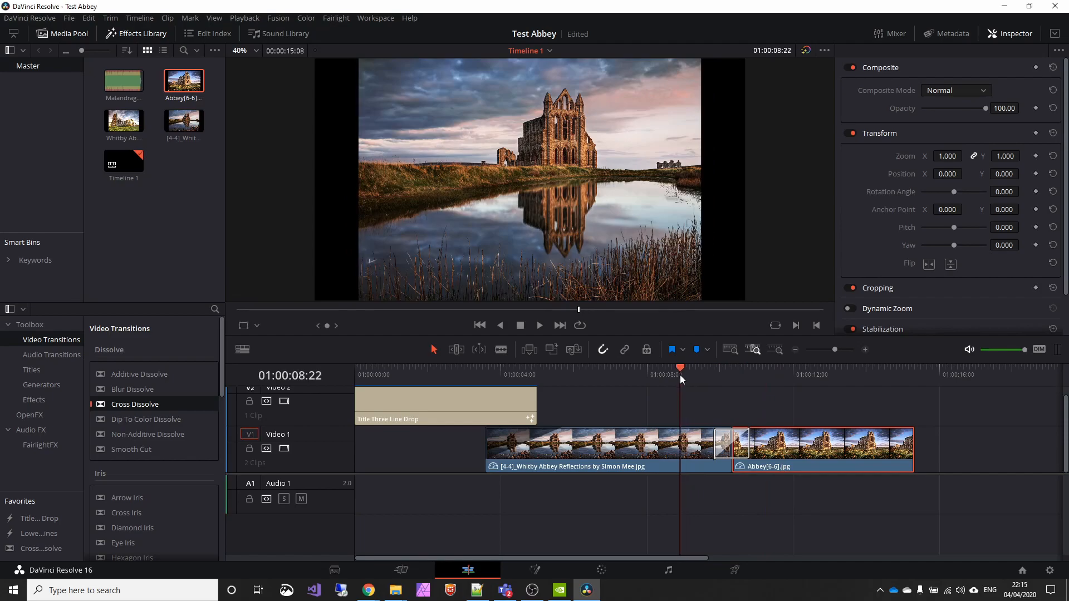
pyautogui.click(538, 326)
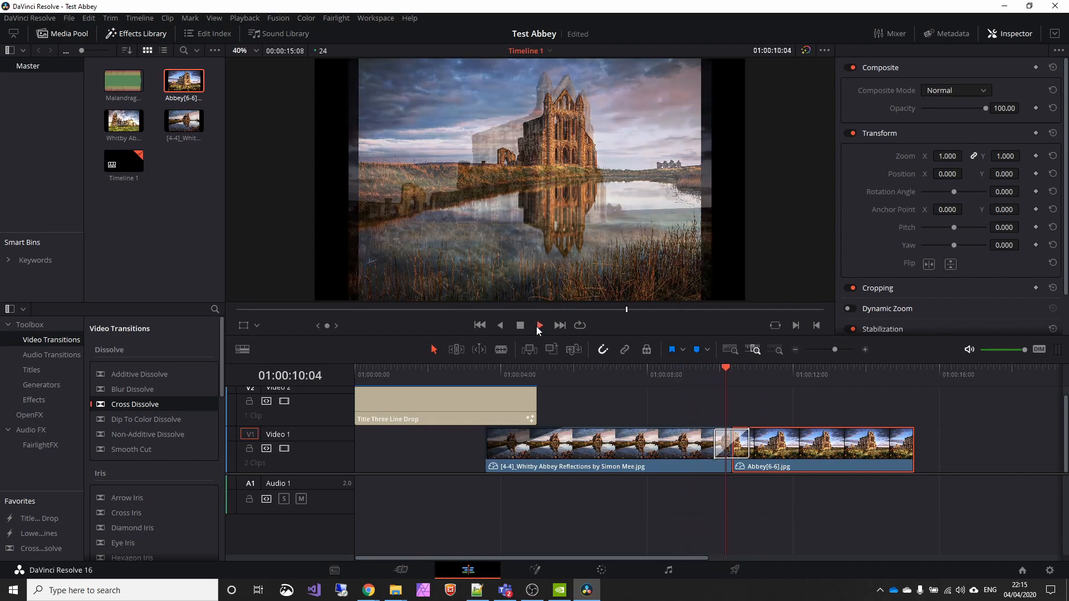
pyautogui.click(520, 326)
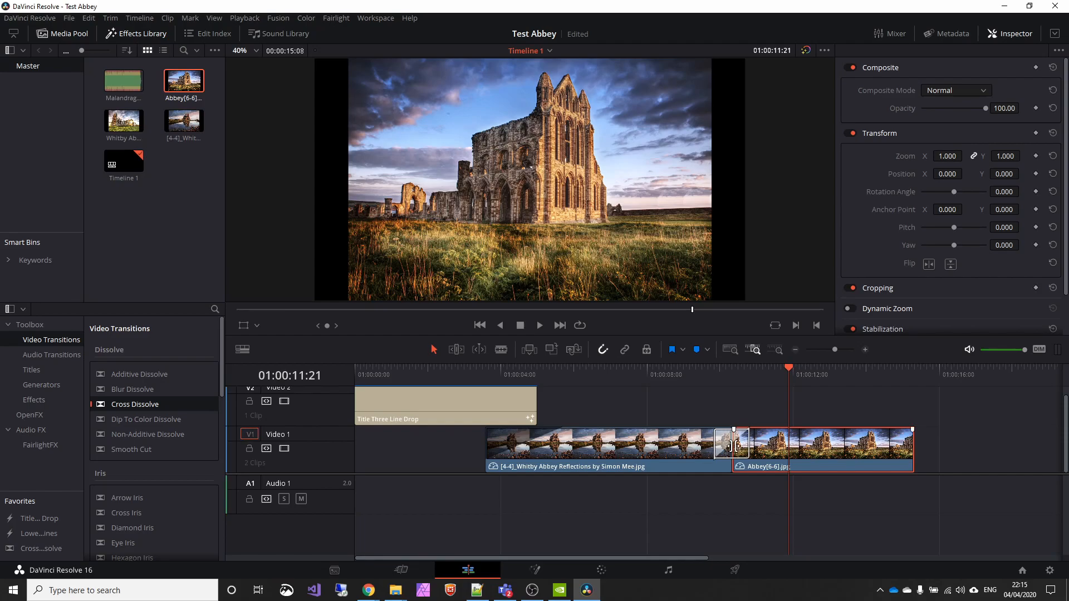
# - Zoom the timeline in on the cross dissolve and shorten the transition to 16 frames
pyautogui.click(723, 448)
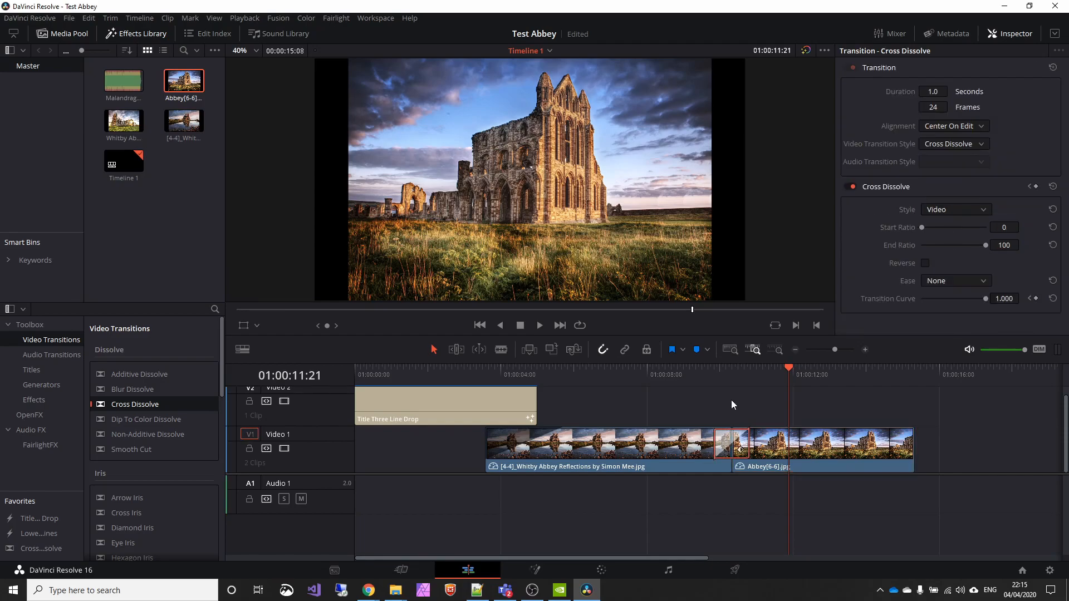
pyautogui.moveTo(790, 372); pyautogui.dragTo(733, 374)
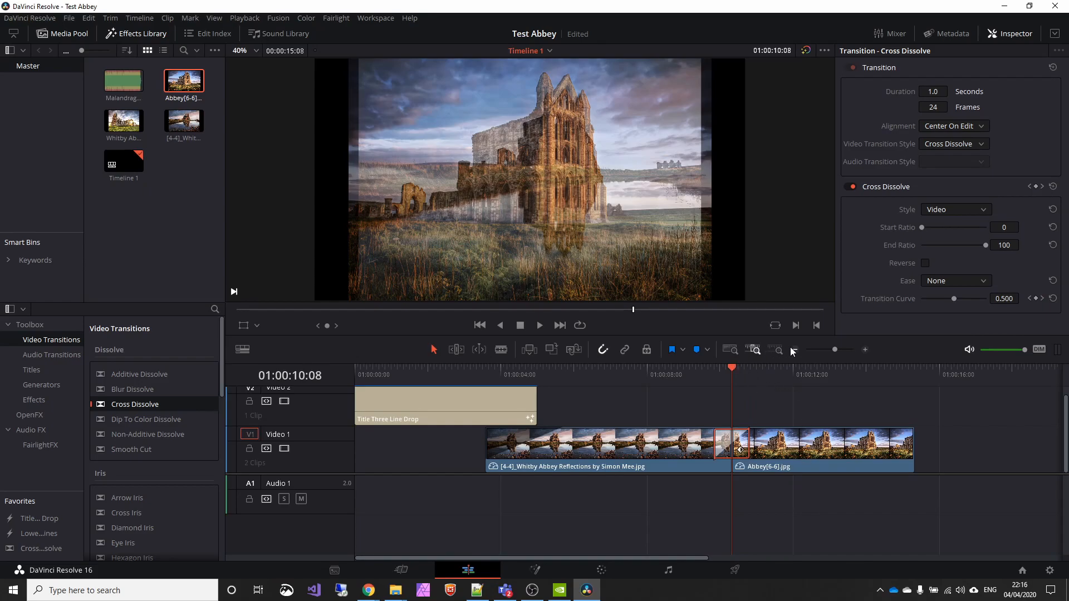
pyautogui.click(731, 351)
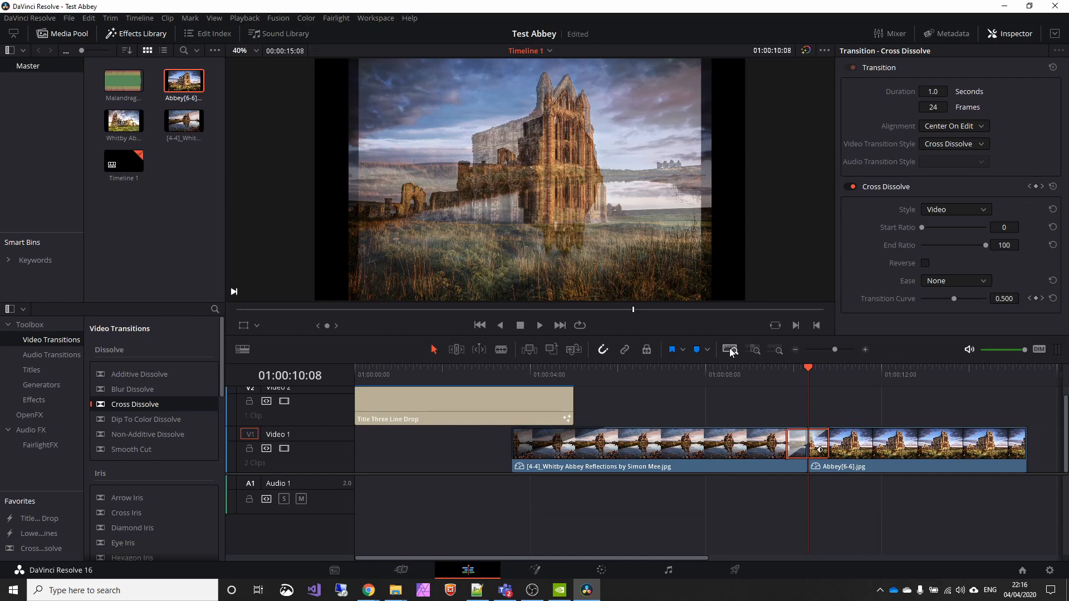
pyautogui.click(755, 349)
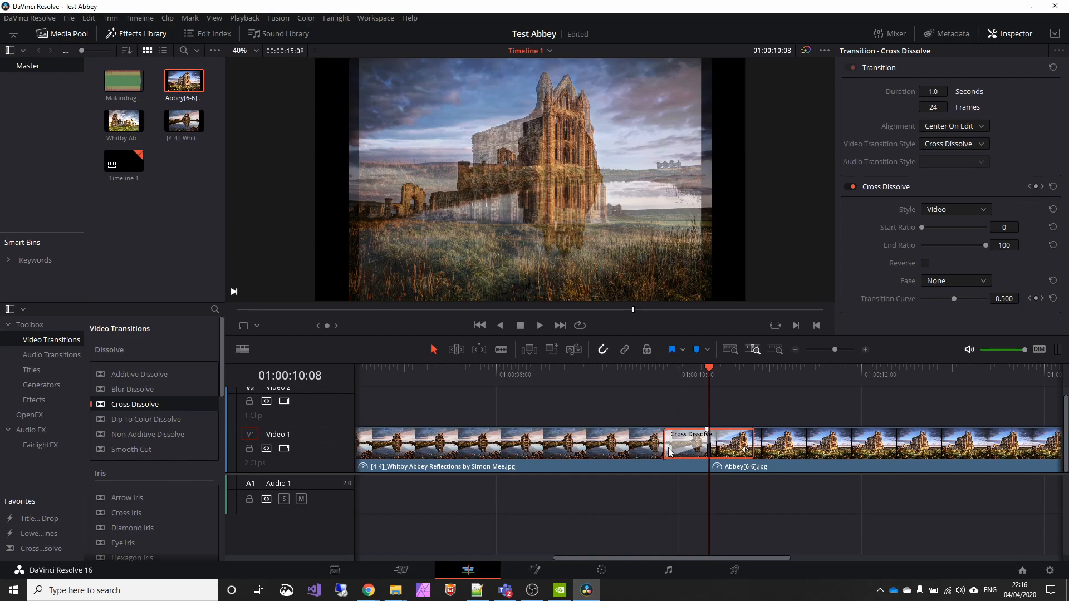
pyautogui.moveTo(665, 450)
pyautogui.mouseDown()
pyautogui.moveTo(588, 447)
pyautogui.moveTo(703, 451)
pyautogui.moveTo(681, 451)
pyautogui.mouseUp()
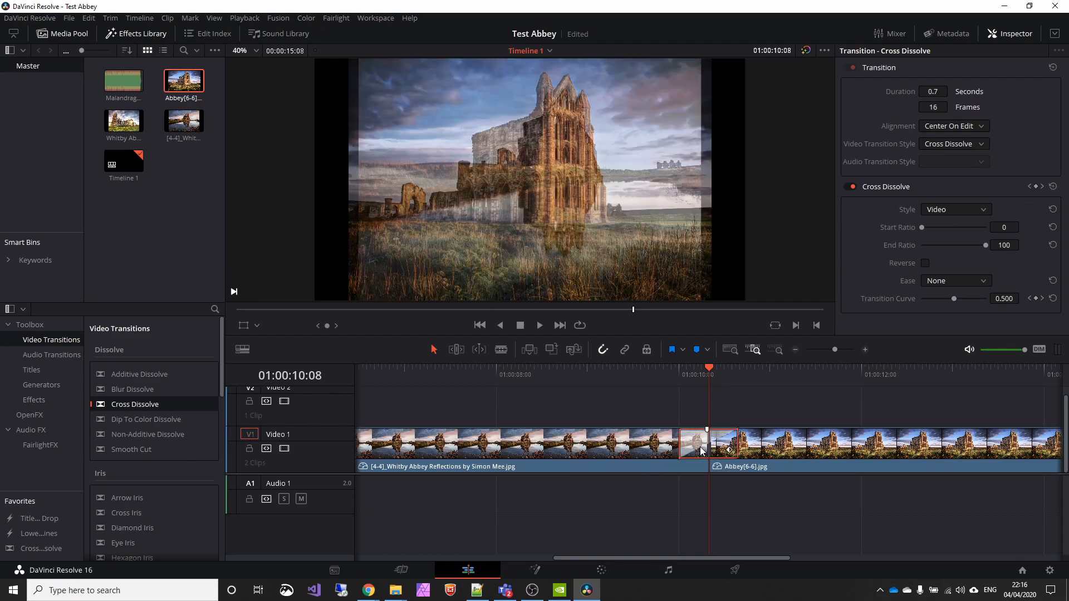
pyautogui.rightClick(699, 446)
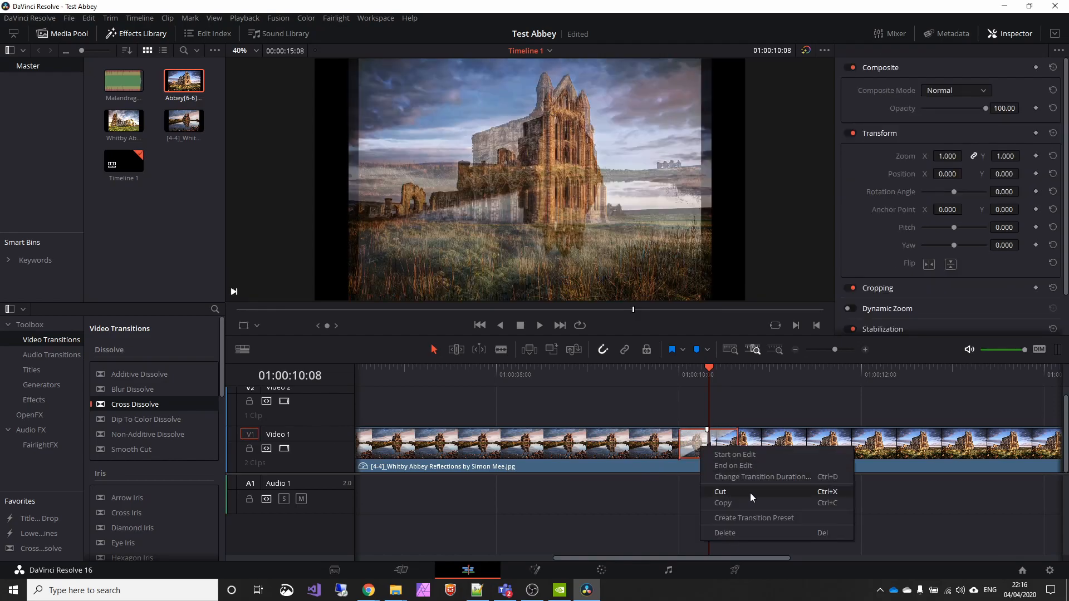
pyautogui.click(762, 478)
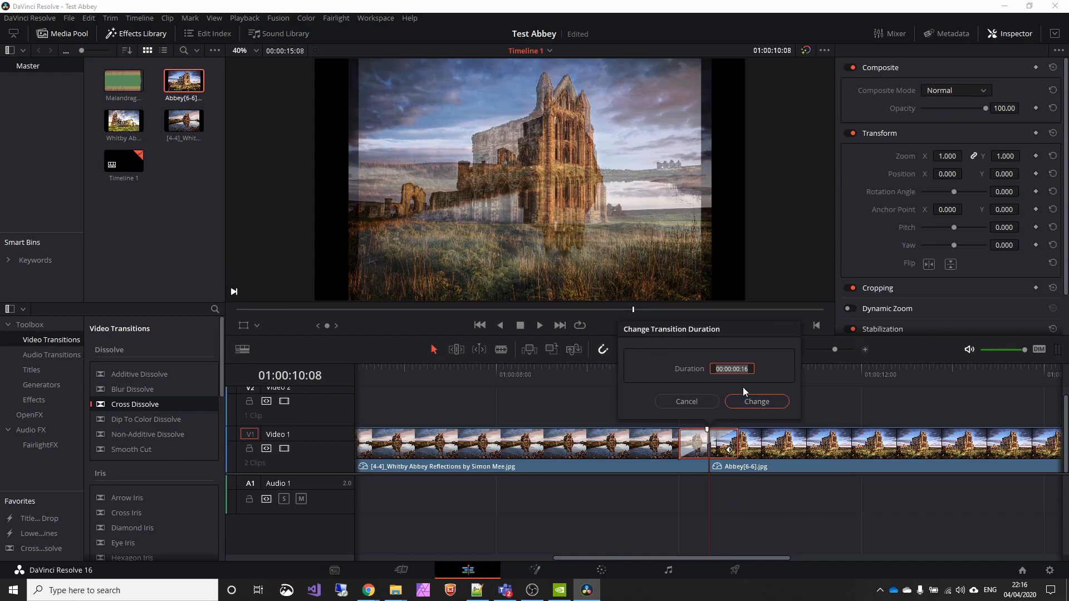
pyautogui.click(687, 403)
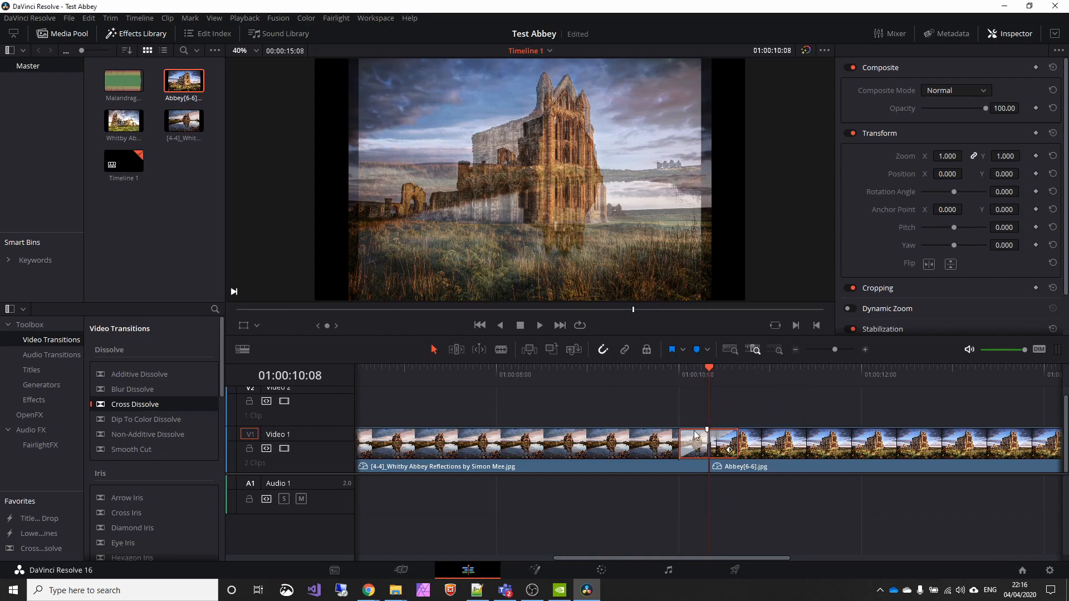
# - Play back the shortened cross dissolve from about 01:00:08:16 to check its pace
pyautogui.moveTo(649, 366); pyautogui.dragTo(556, 364)
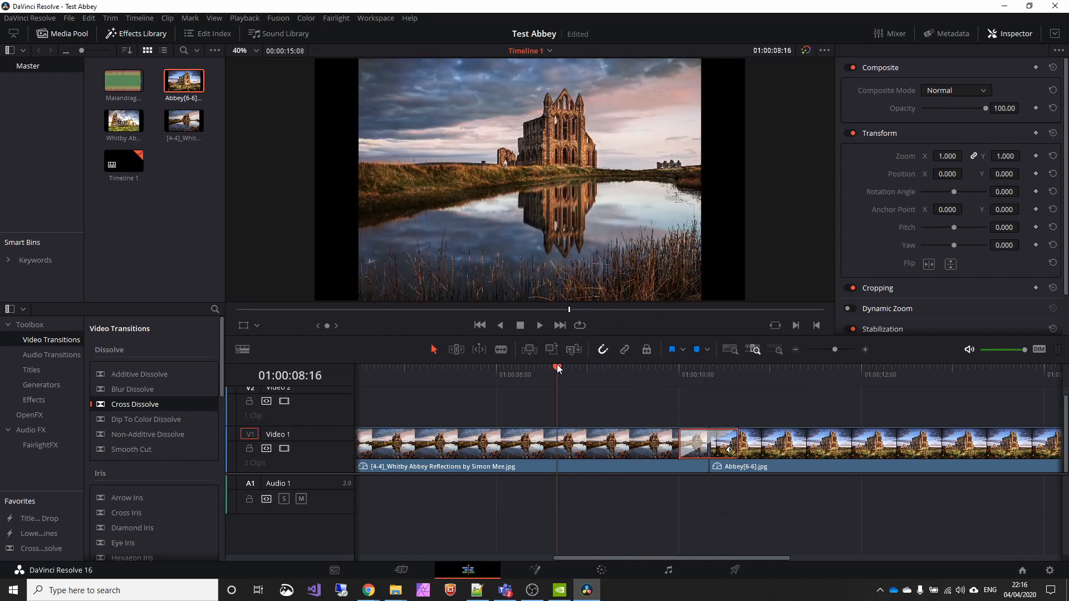
pyautogui.click(540, 329)
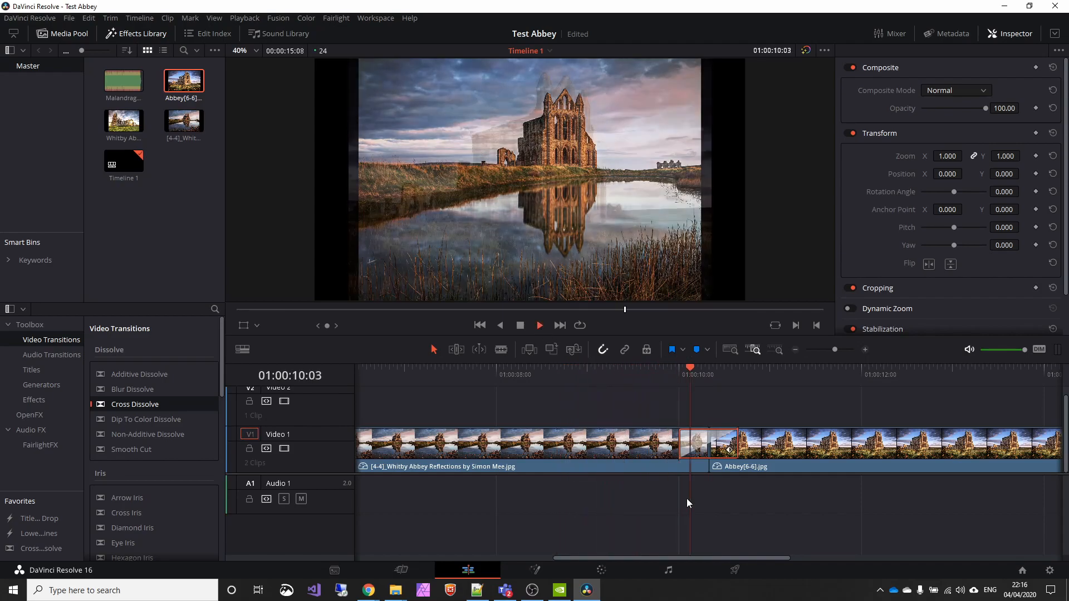
pyautogui.click(520, 326)
# - Lengthen the cross dissolve to 38 frames and play through the transition to review it
pyautogui.click(690, 442)
pyautogui.moveTo(680, 443); pyautogui.dragTo(640, 441)
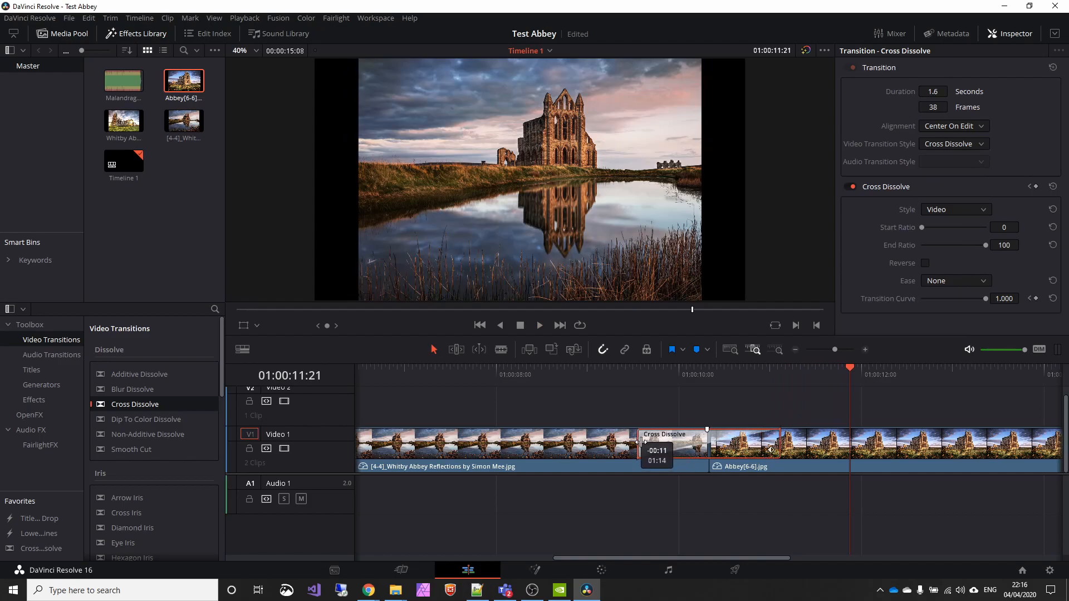
pyautogui.click(549, 369)
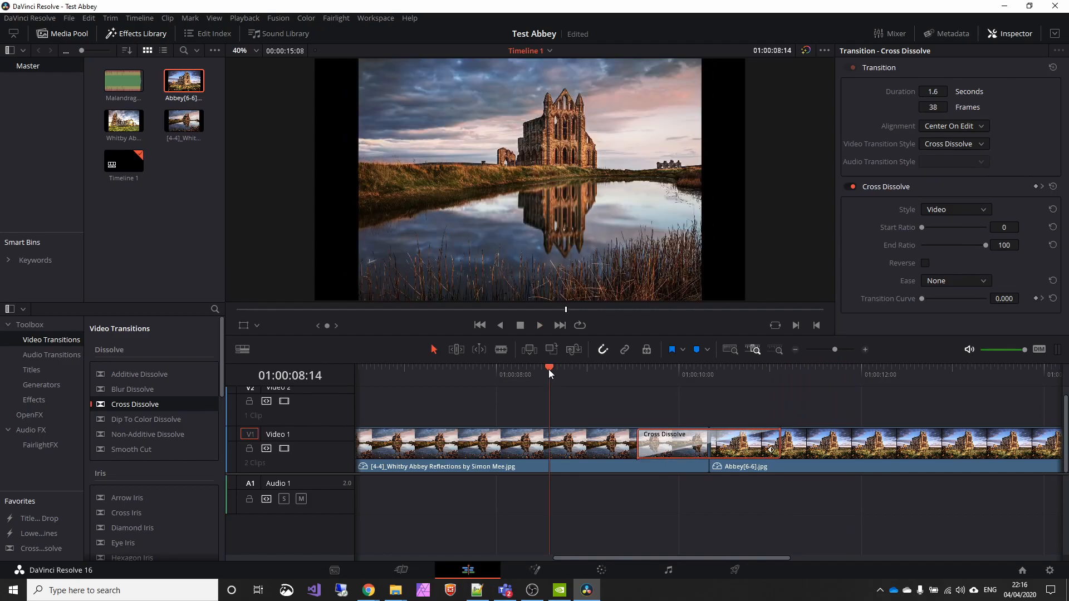
pyautogui.click(539, 325)
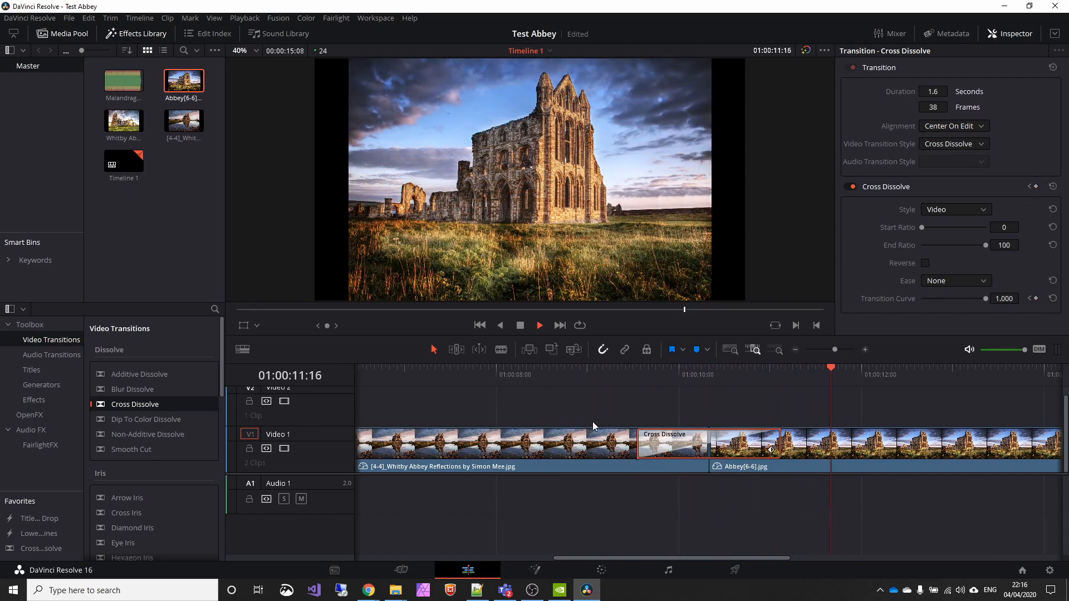
pyautogui.click(538, 326)
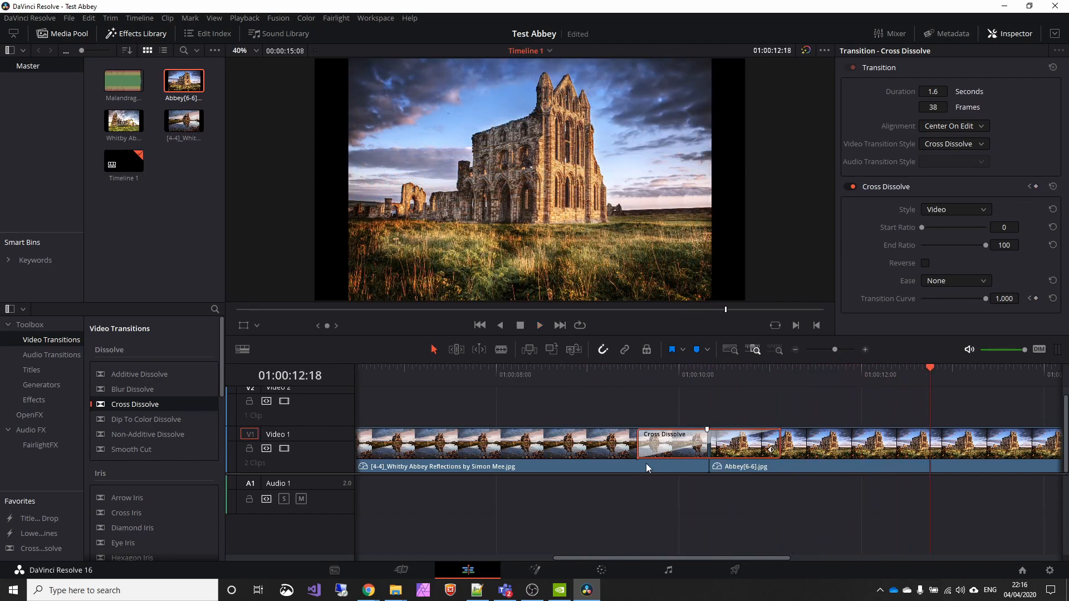
# - Shorten the cross dissolve between the two photos to 22 frames and fit the whole timeline in view
pyautogui.moveTo(634, 448); pyautogui.dragTo(668, 448)
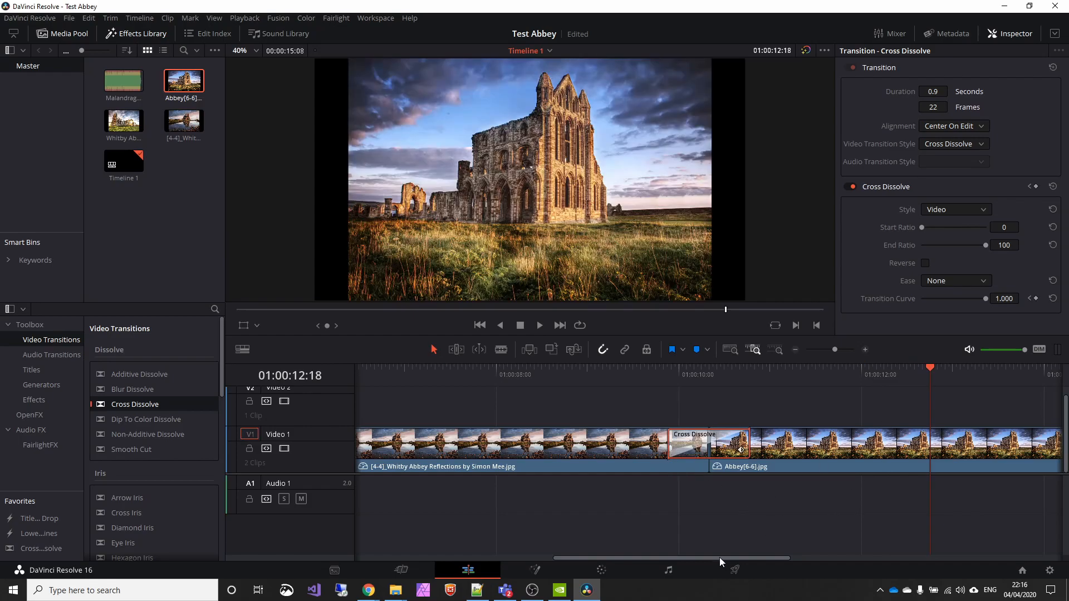
pyautogui.click(730, 349)
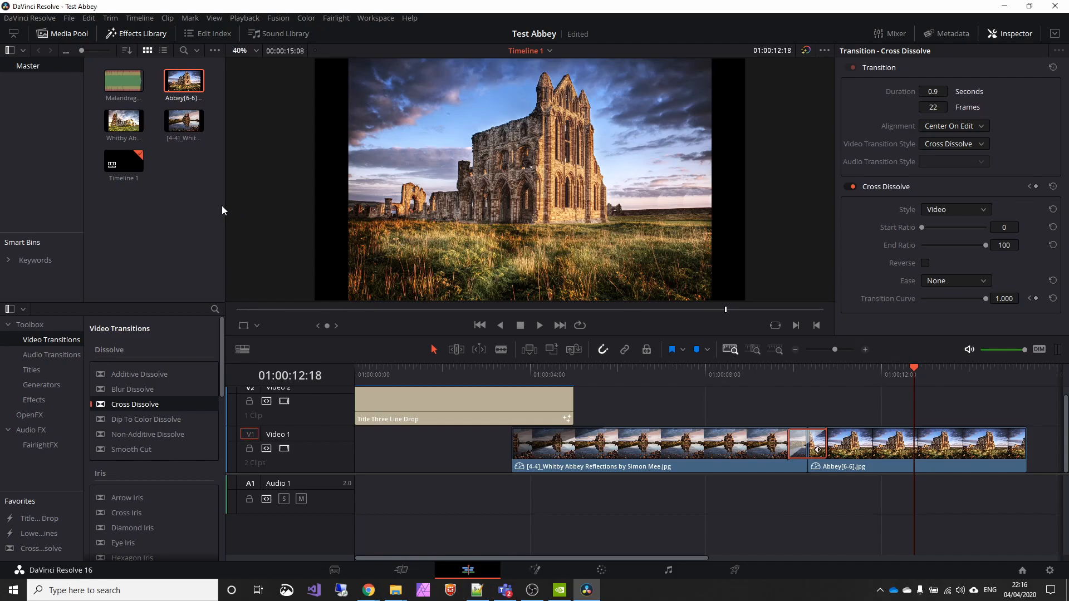
# - Add the remaining Whitby Abbey photo to Video 1 directly after the Abbey[6-6] clip
pyautogui.click(120, 132)
pyautogui.moveTo(120, 132); pyautogui.dragTo(1045, 445)
pyautogui.moveTo(696, 559); pyautogui.dragTo(771, 556)
pyautogui.moveTo(730, 452); pyautogui.dragTo(721, 448)
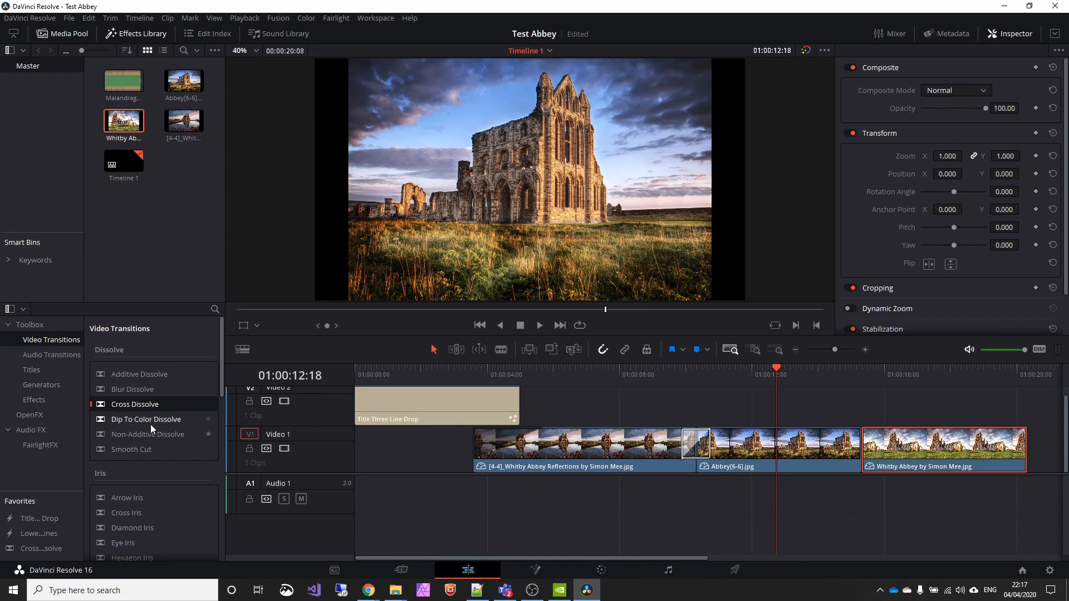
# - Try an Eye Iris transition at the cut between Abbey[6-6] and the final Whitby Abbey photo, playing it from 01:00:14:06
pyautogui.scroll(-5, 139, 508)
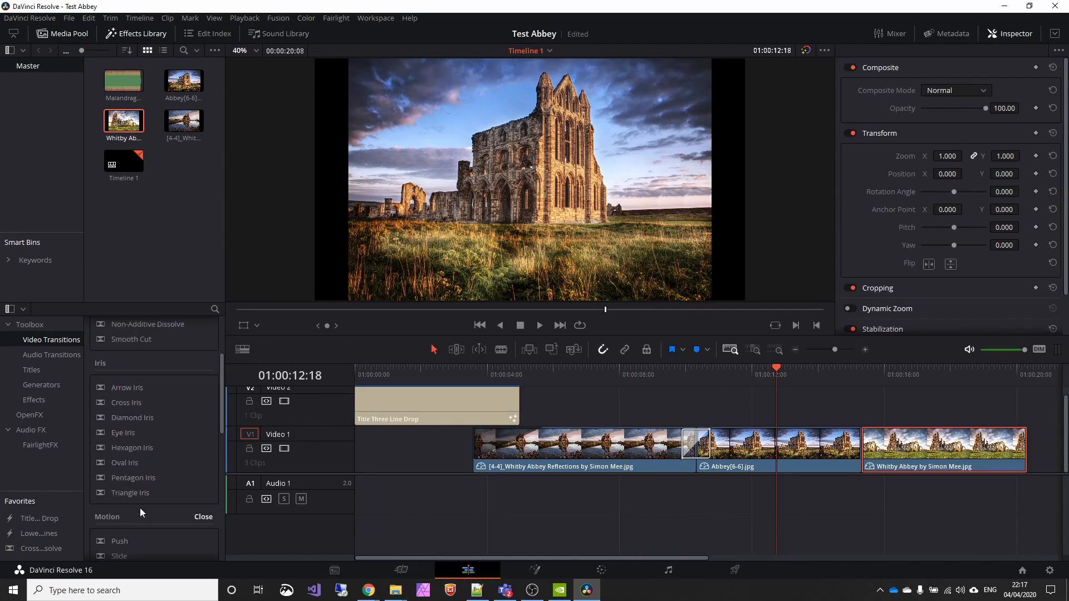
pyautogui.click(127, 471)
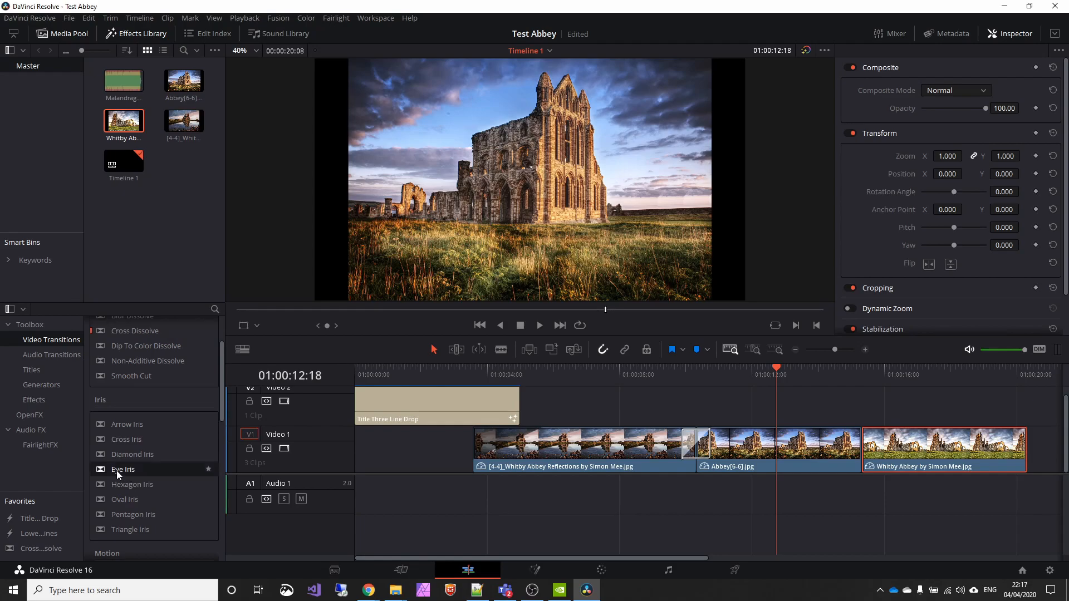
pyautogui.moveTo(268, 473); pyautogui.dragTo(860, 448)
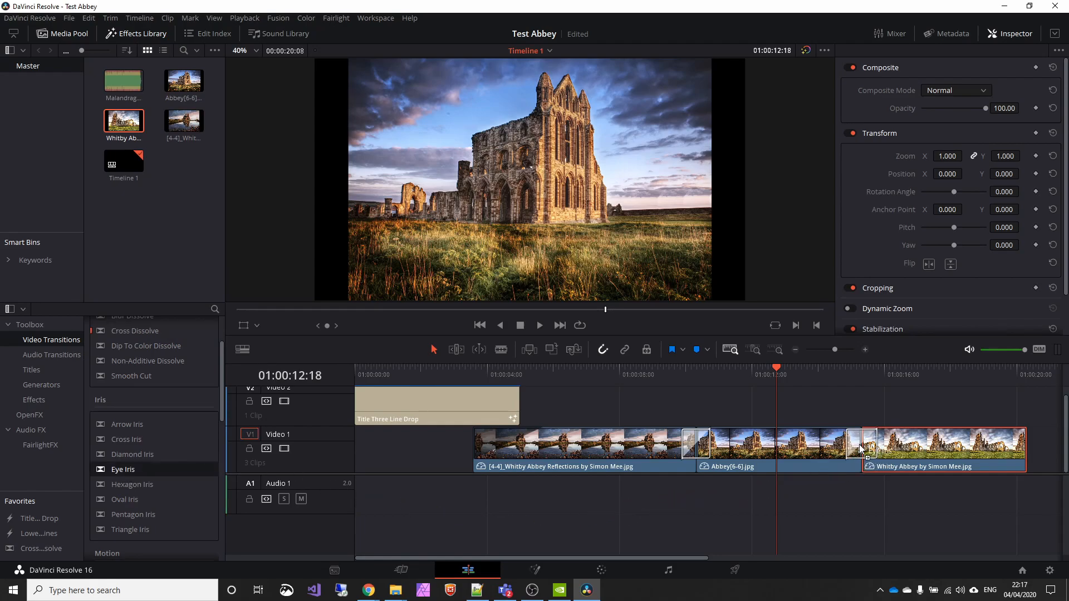
pyautogui.click(826, 368)
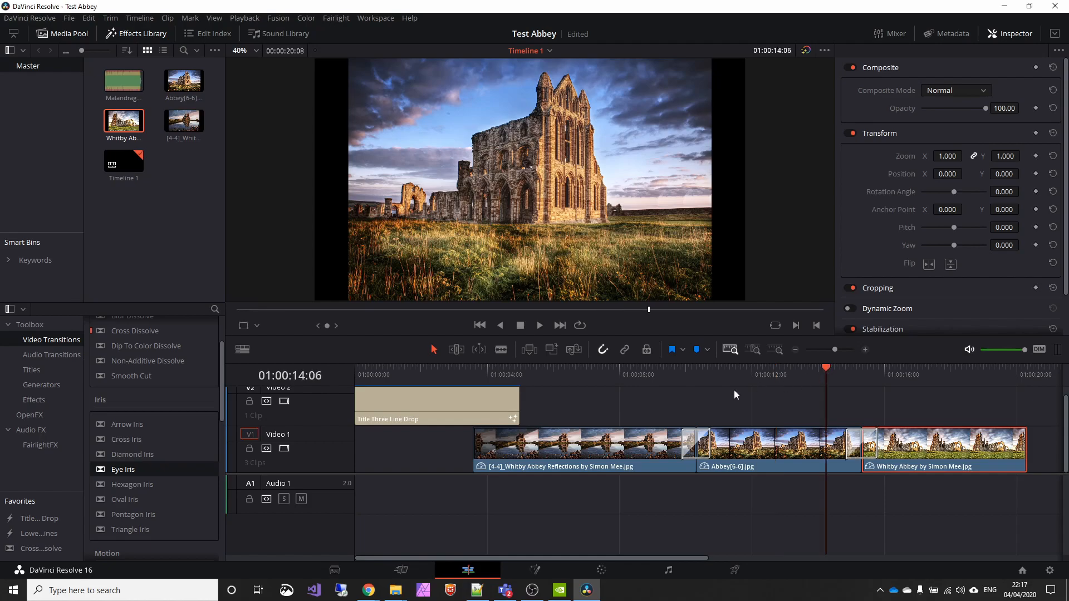
pyautogui.click(539, 324)
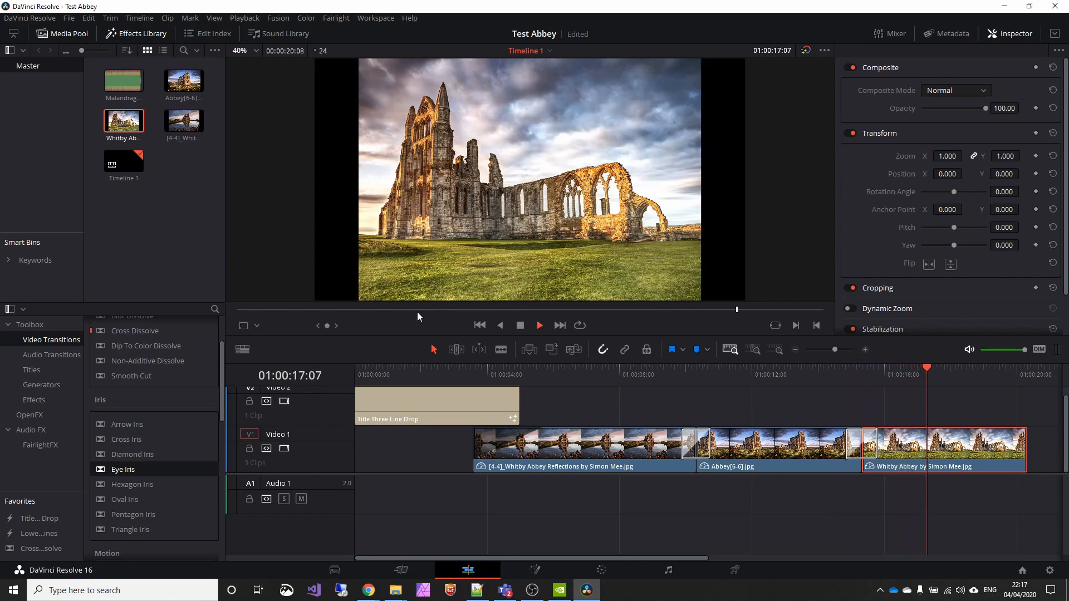
pyautogui.click(524, 323)
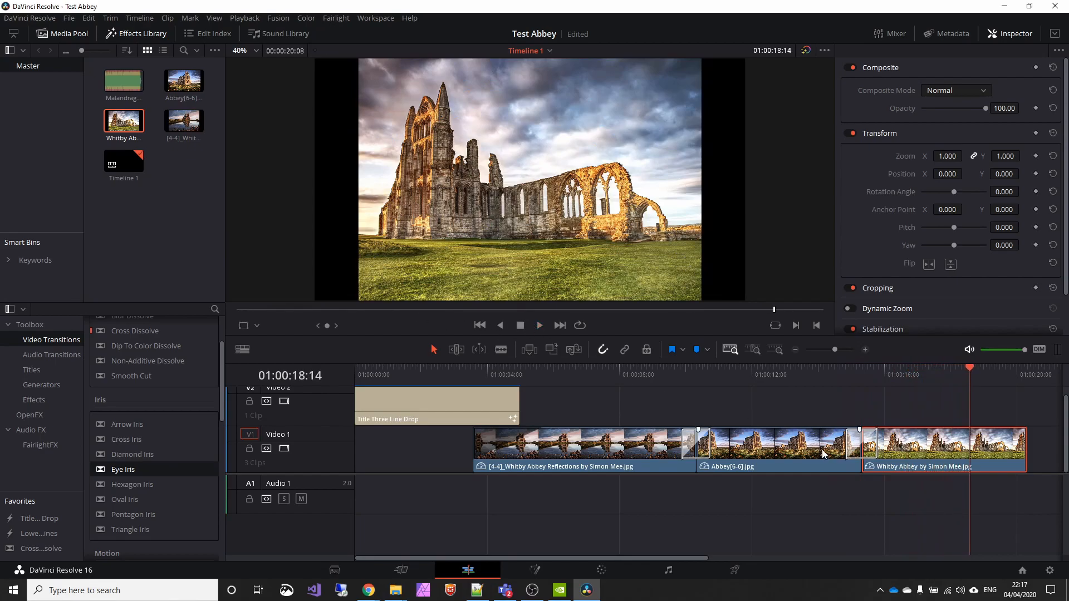
# - Replace the Eye Iris transition between Abbey[6-6] and the final Whitby Abbey photo with a Cross Dissolve
pyautogui.click(854, 443)
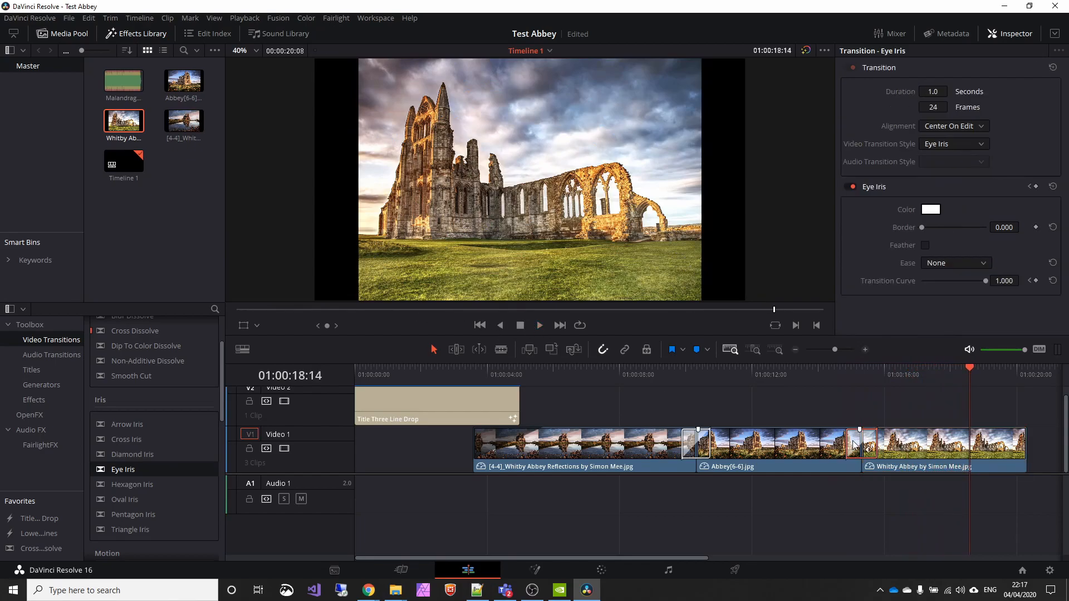
pyautogui.press('Delete')
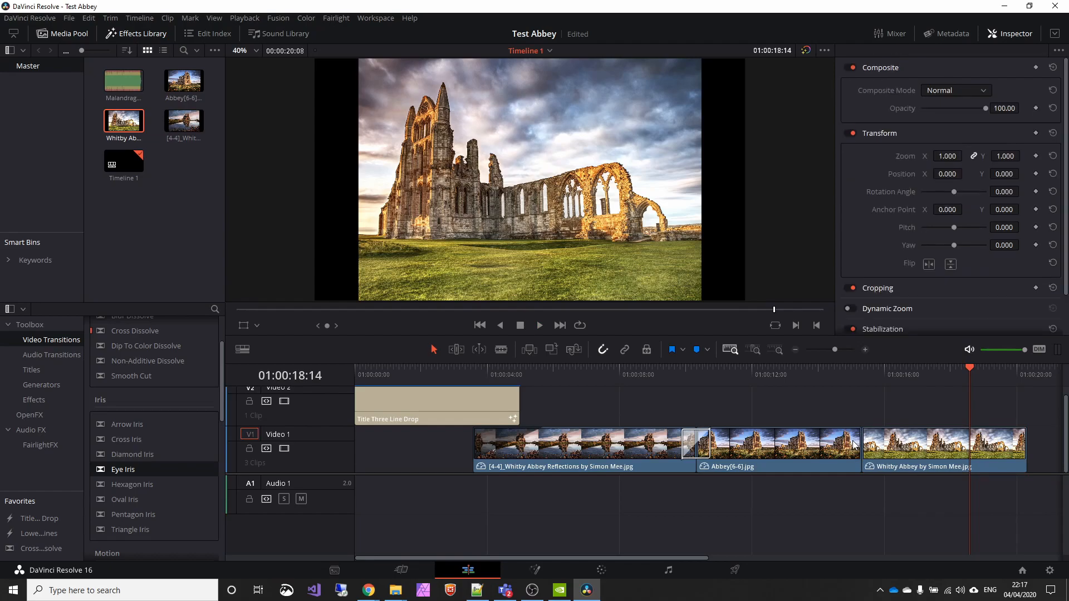
pyautogui.scroll(3, 132, 452)
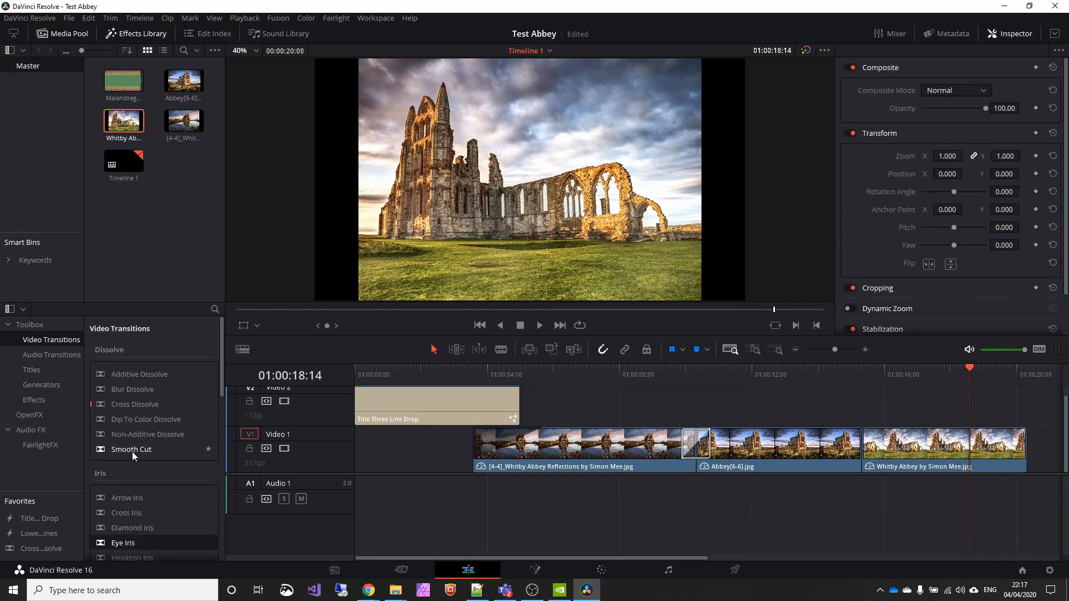
pyautogui.moveTo(142, 407); pyautogui.dragTo(871, 446)
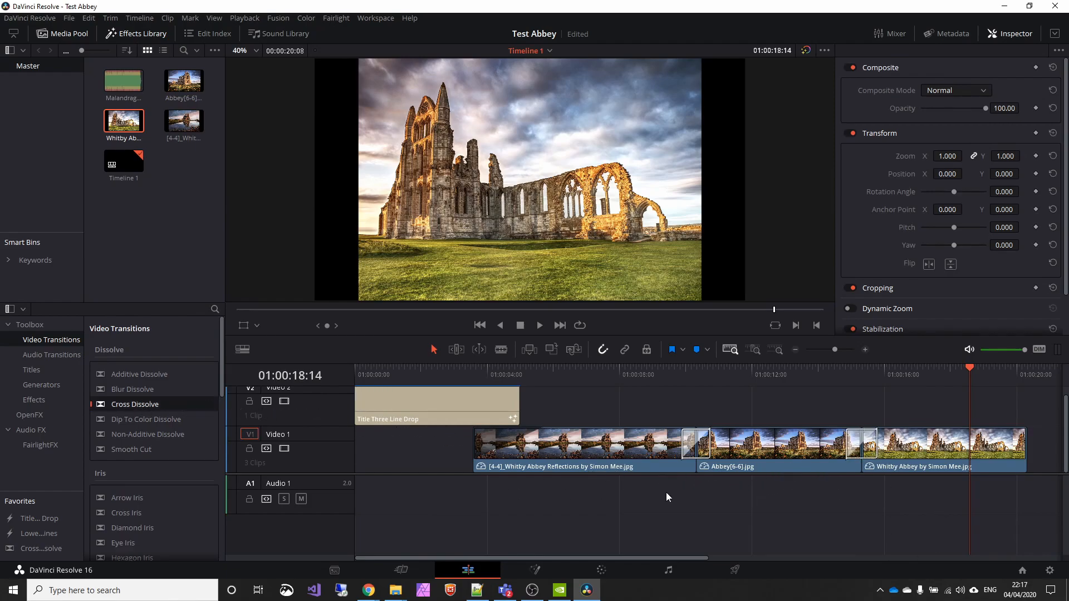
# - Enable Dynamic Zoom on the final Whitby Abbey photo clip and show its zoom frames in the viewer
pyautogui.click(905, 444)
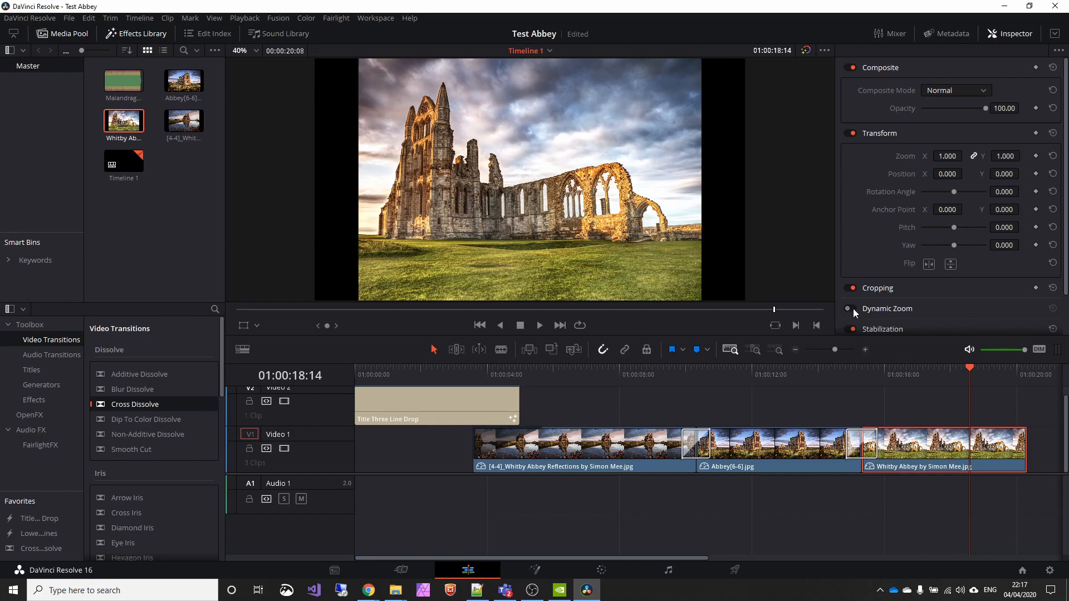
pyautogui.click(820, 453)
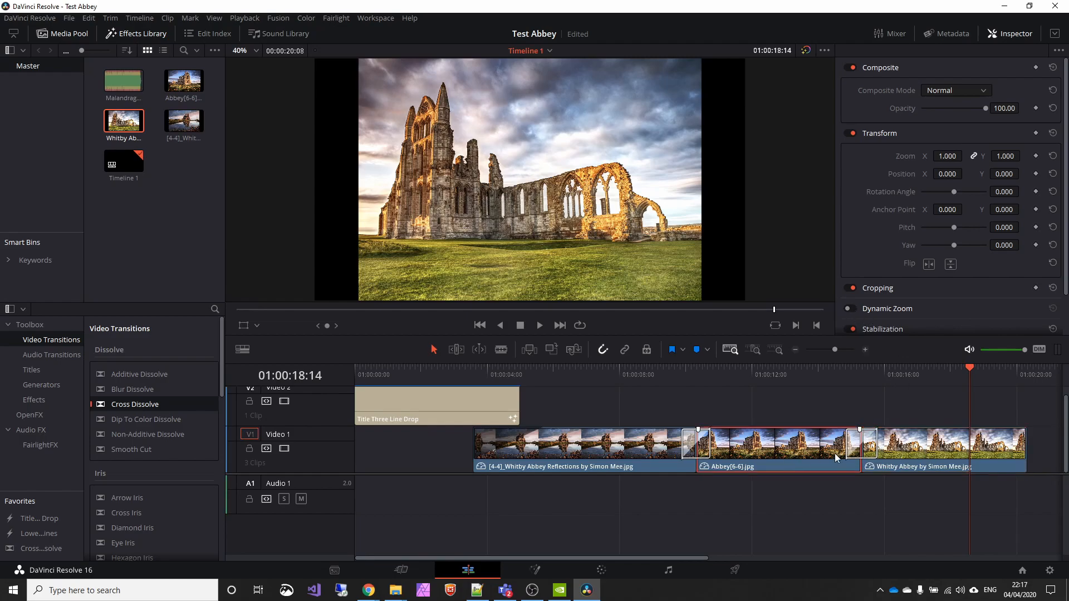
pyautogui.click(930, 452)
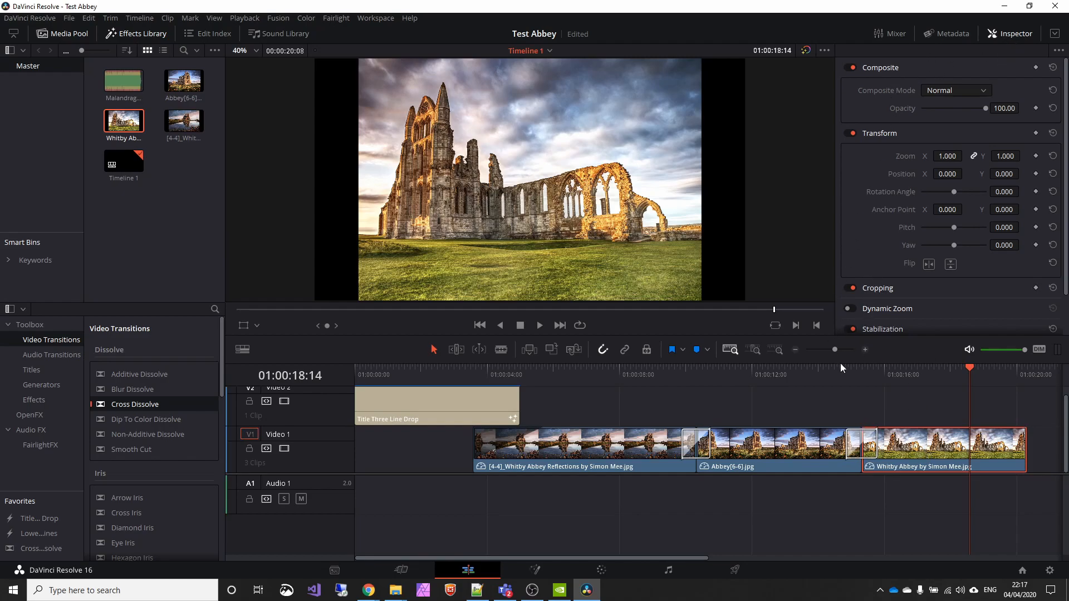
pyautogui.click(853, 307)
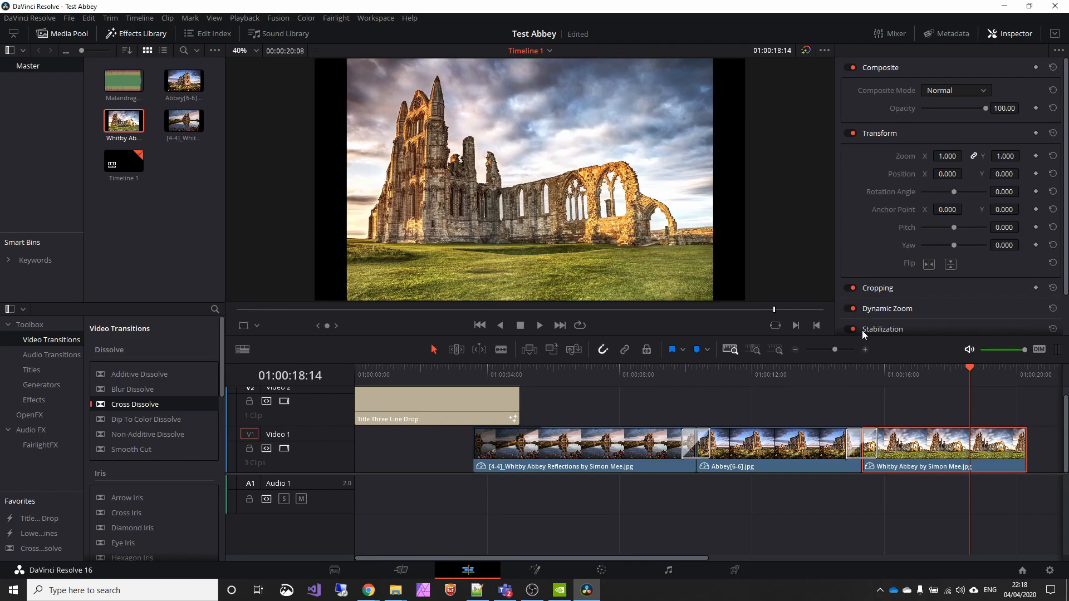
pyautogui.click(258, 325)
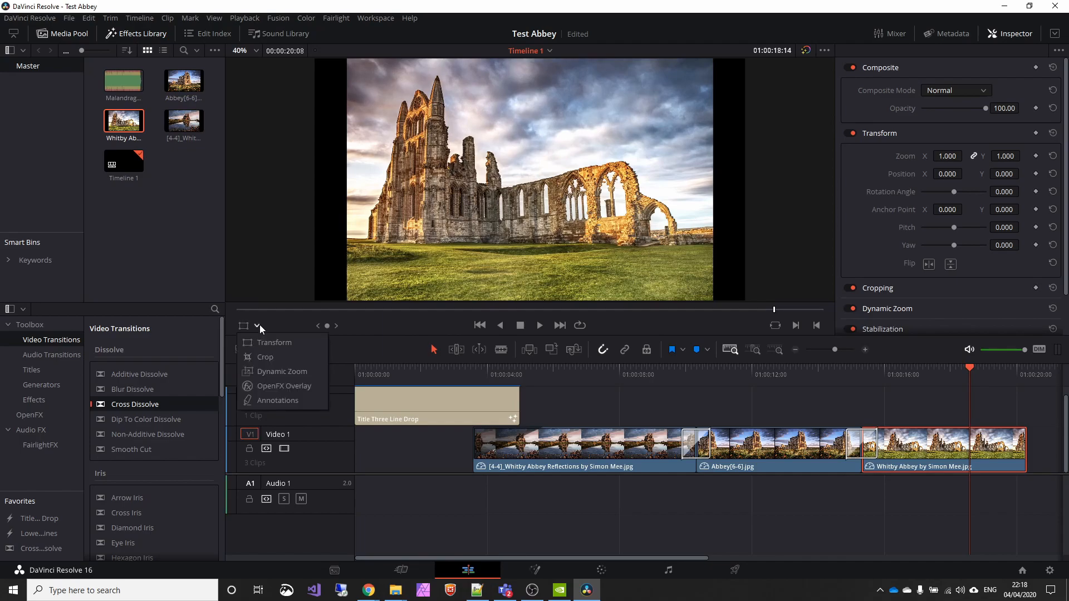
pyautogui.click(289, 373)
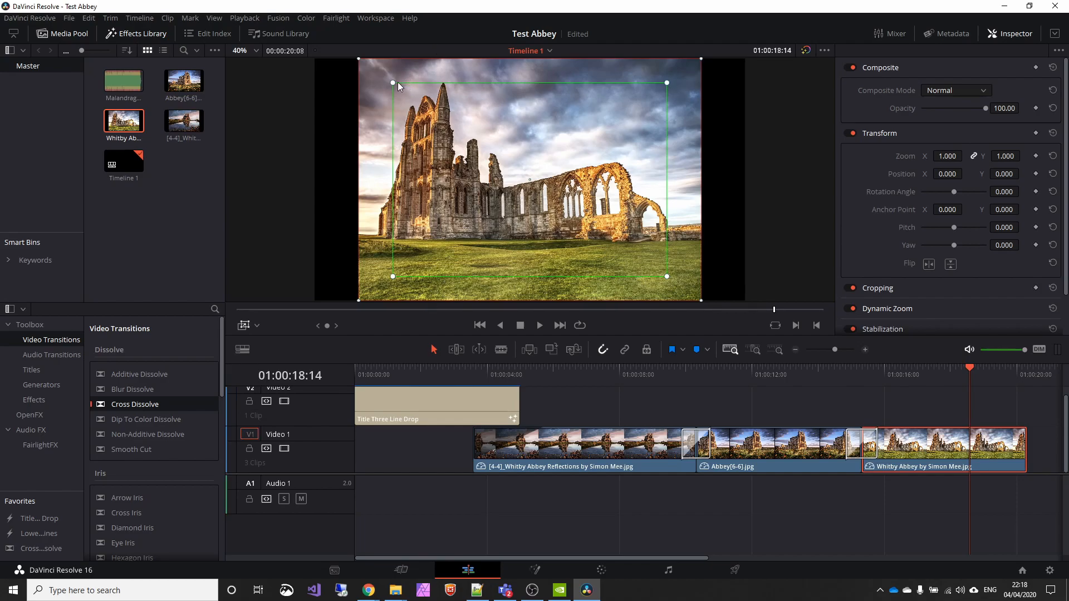
# - Shrink the green dynamic zoom frame, place it over the arches at the ruin's right end, and play the zoom from 01:00:14:20
pyautogui.moveTo(391, 83); pyautogui.dragTo(496, 134)
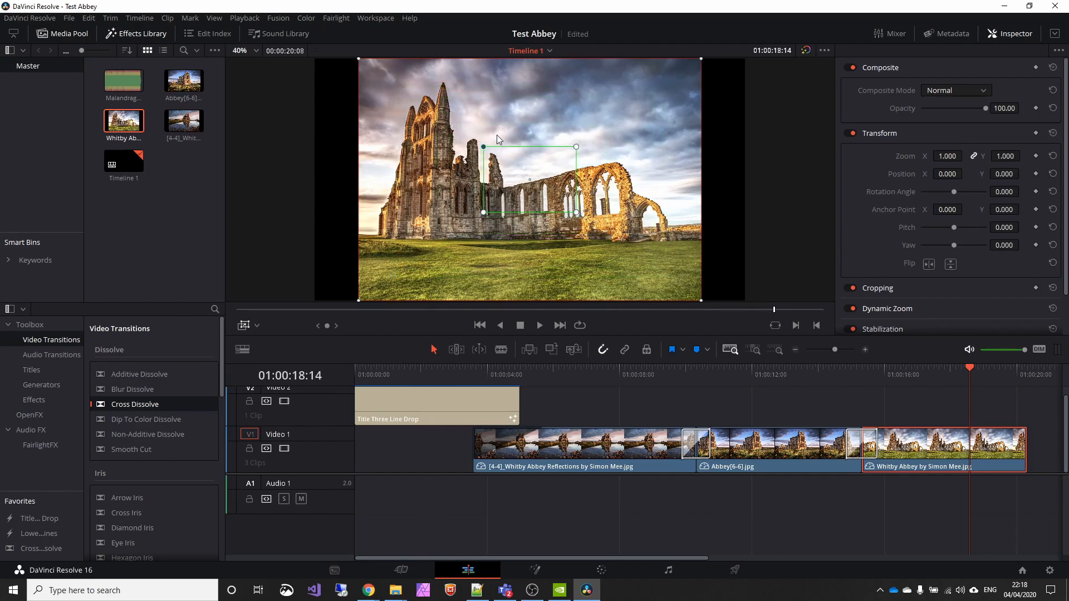
pyautogui.moveTo(535, 185); pyautogui.dragTo(614, 195)
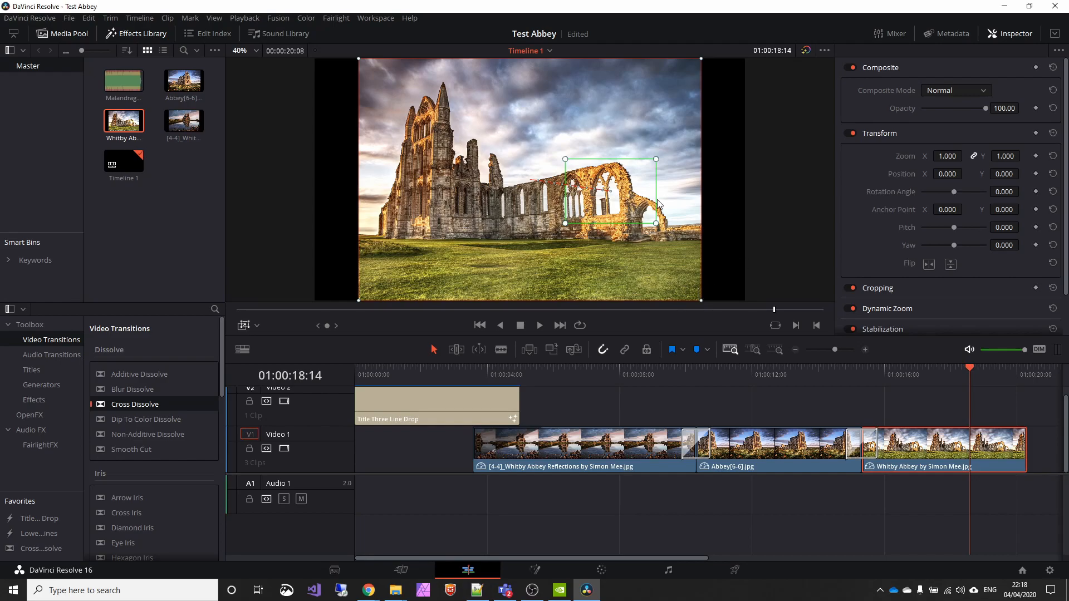
pyautogui.click(846, 369)
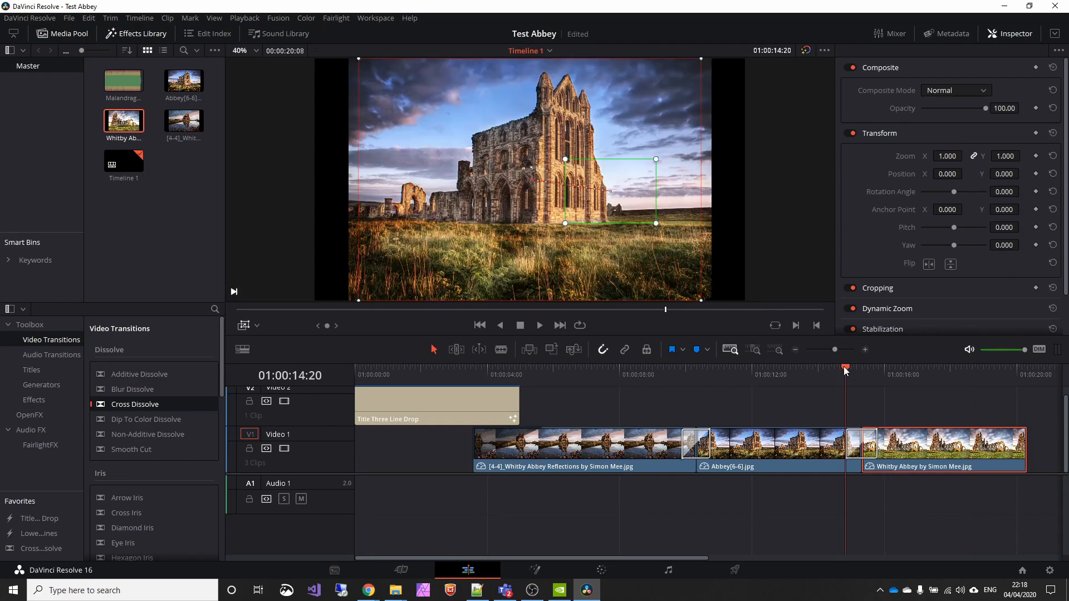
pyautogui.click(542, 326)
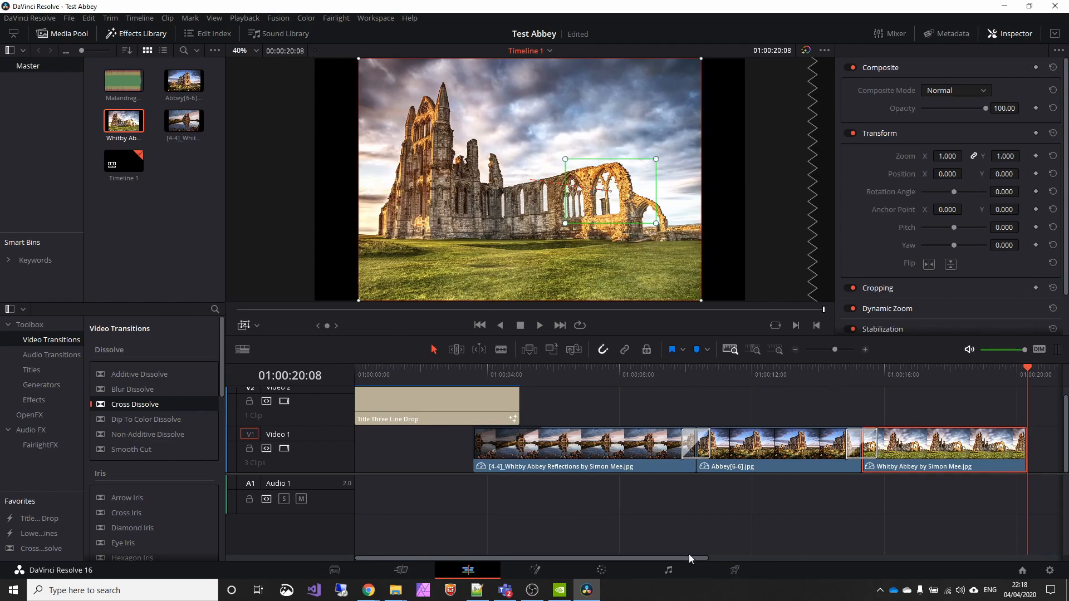
# - Append a second copy of the final Whitby Abbey photo to Video 1 and roll the cut between the two copies earlier
pyautogui.moveTo(689, 557); pyautogui.dragTo(806, 565)
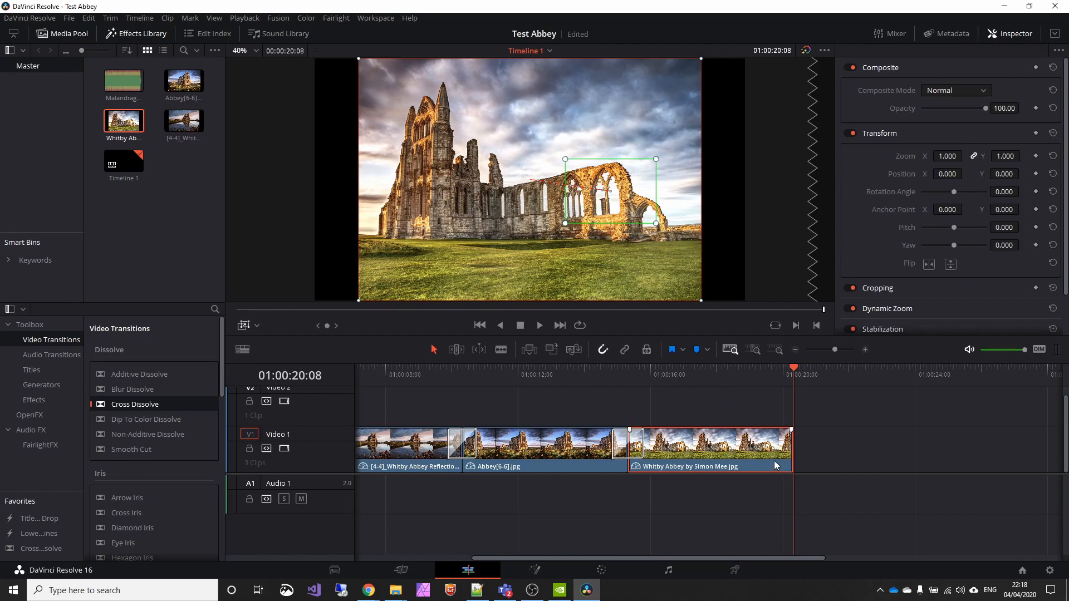
pyautogui.moveTo(124, 124); pyautogui.dragTo(802, 466)
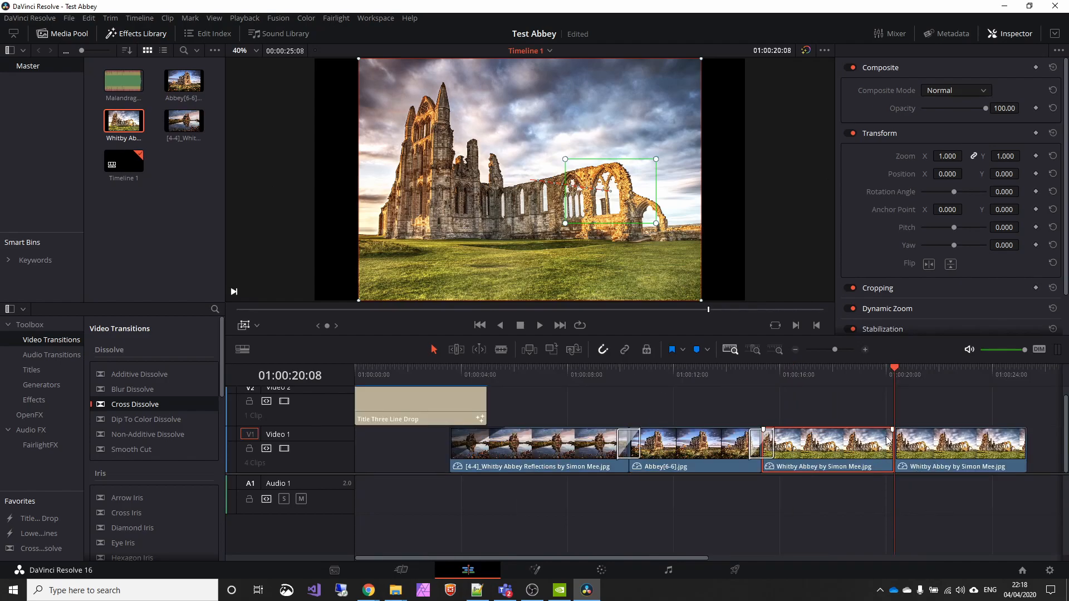
pyautogui.moveTo(892, 452); pyautogui.dragTo(848, 450)
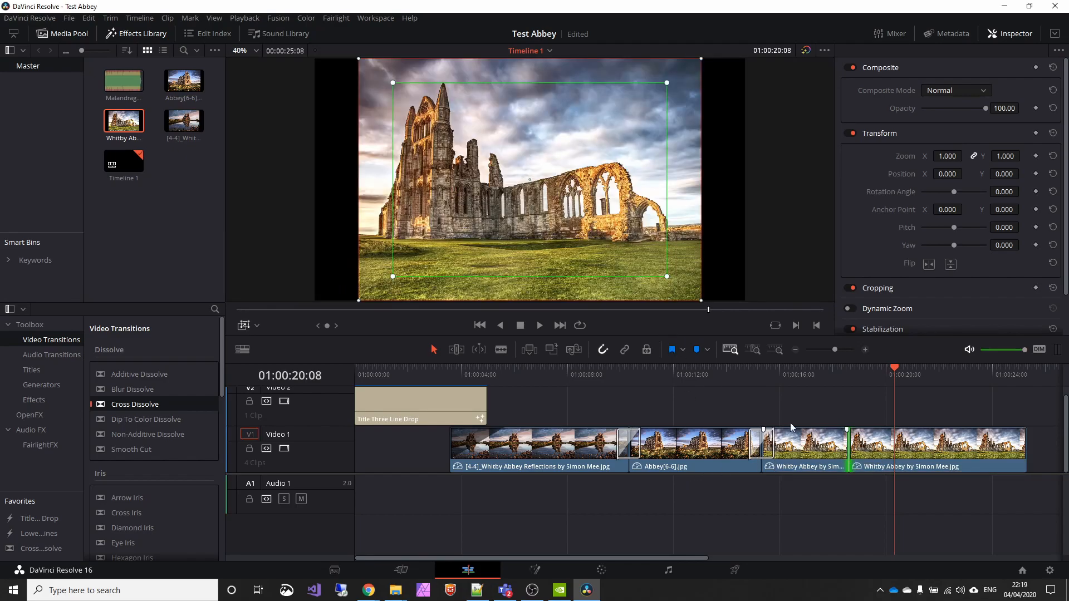
# - Play the timeline from 01:00:15:08 to check how the zoomed photo runs into its static copy
pyautogui.click(764, 367)
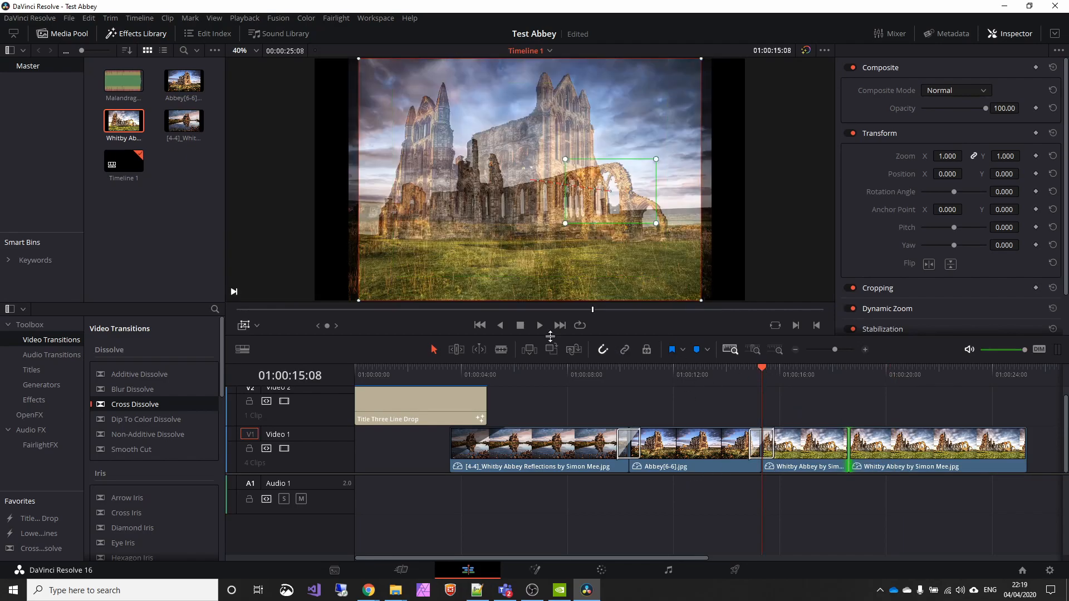
pyautogui.click(538, 326)
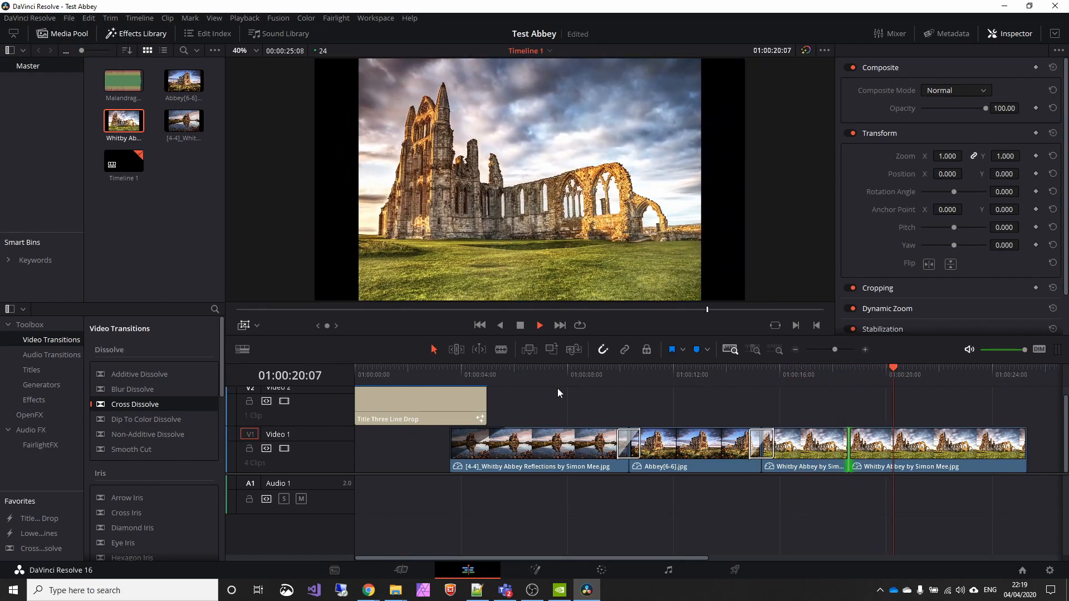
pyautogui.press('space')
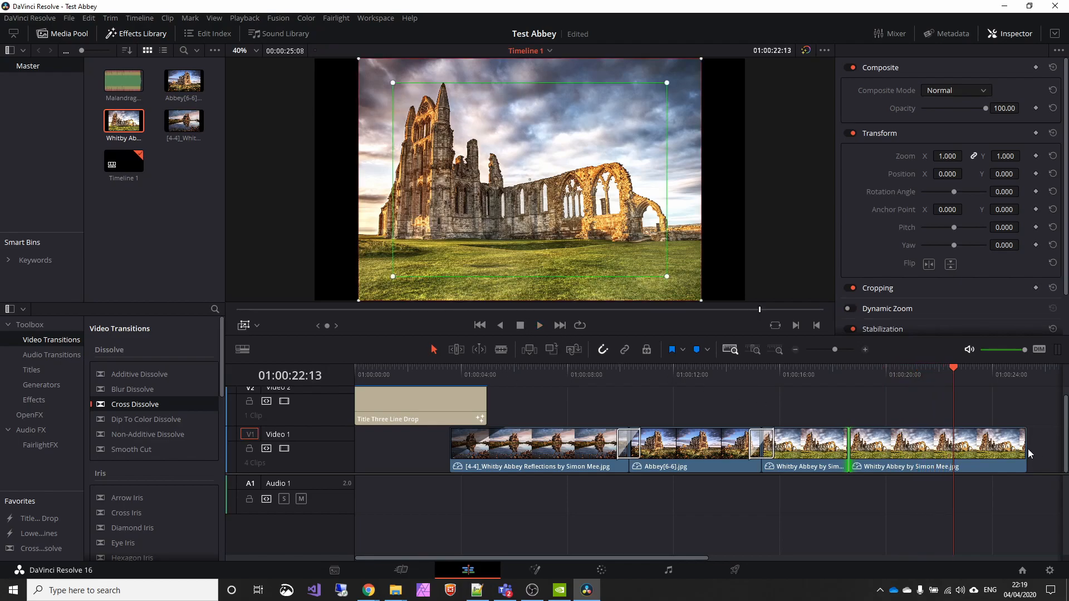
# - Trim the end of the second photo copy so the timeline lasts 00:00:20:12, and play the sequence from 01:00:13:17
pyautogui.moveTo(1023, 448); pyautogui.dragTo(901, 456)
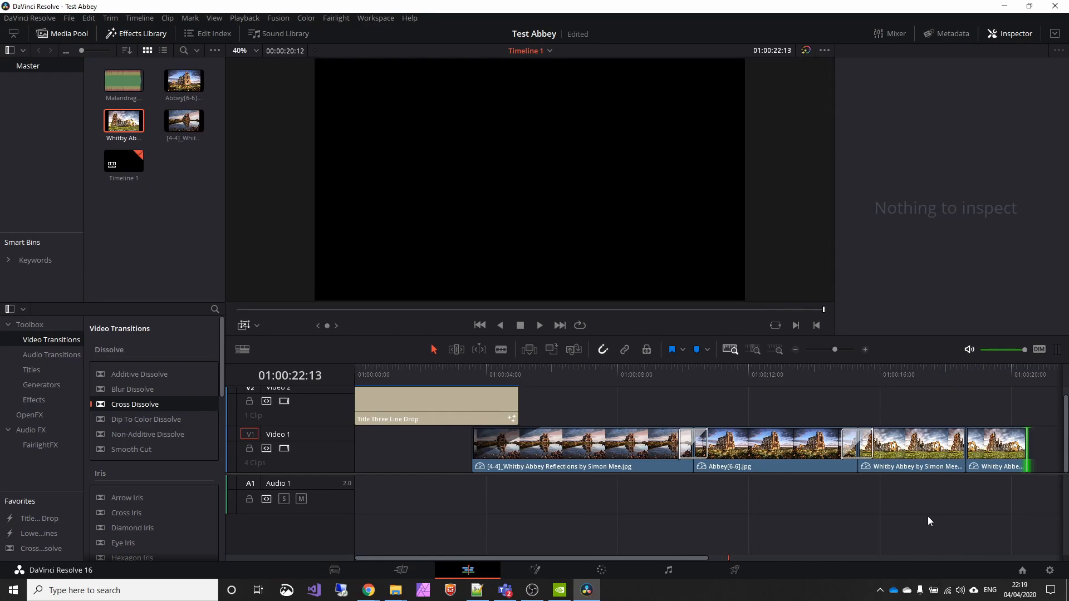
pyautogui.click(806, 371)
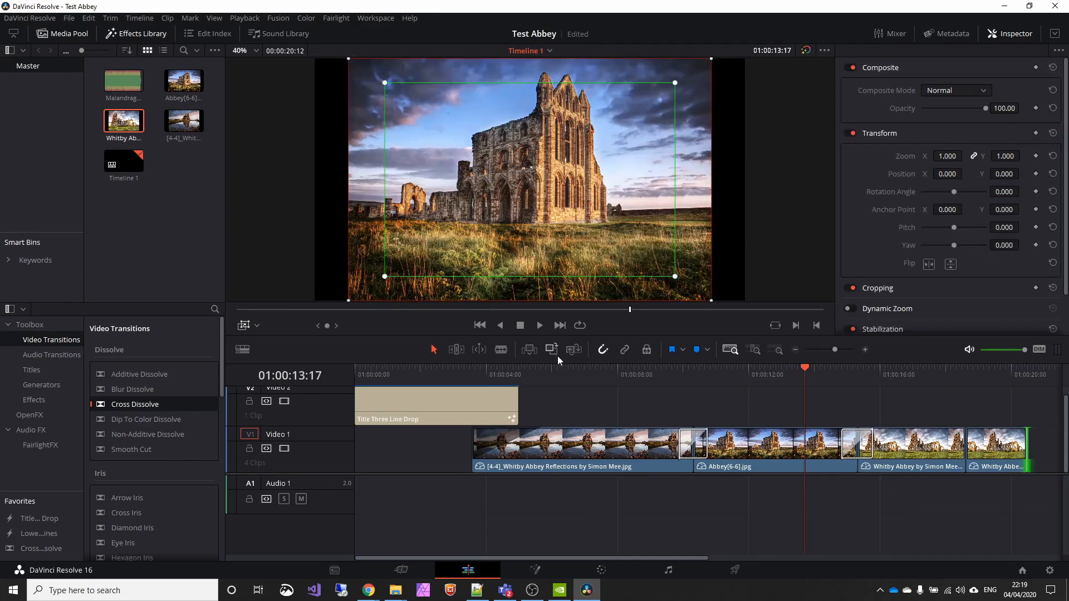
pyautogui.click(536, 325)
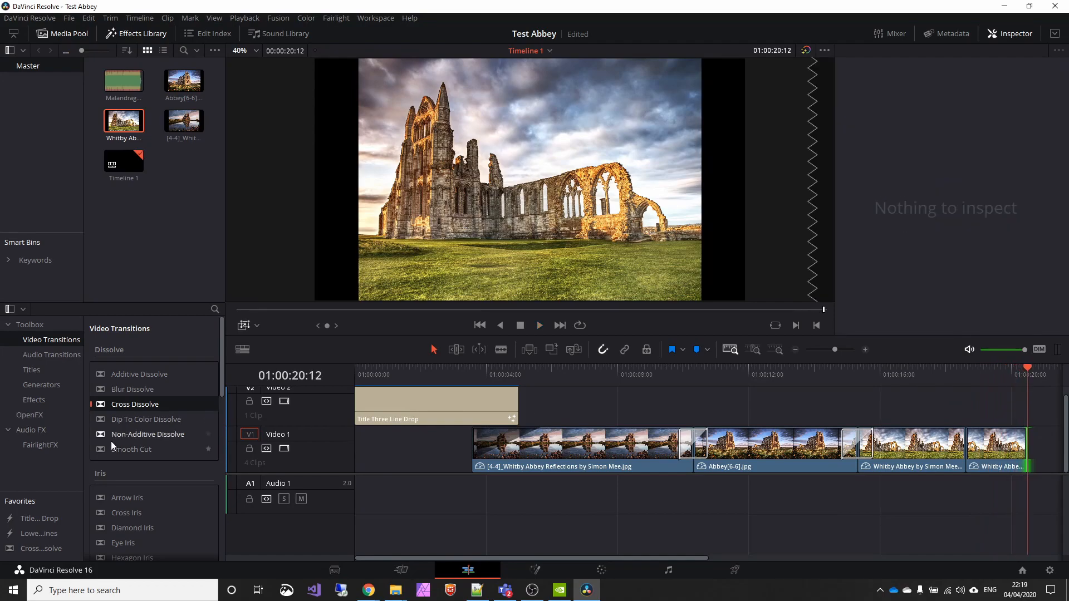
# - Add a Lower 3rd Simple Vertical 2 Lines title to Video 1 directly after the last photo clip
pyautogui.click(41, 370)
pyautogui.scroll(-10, 173, 442)
pyautogui.scroll(-5, 192, 487)
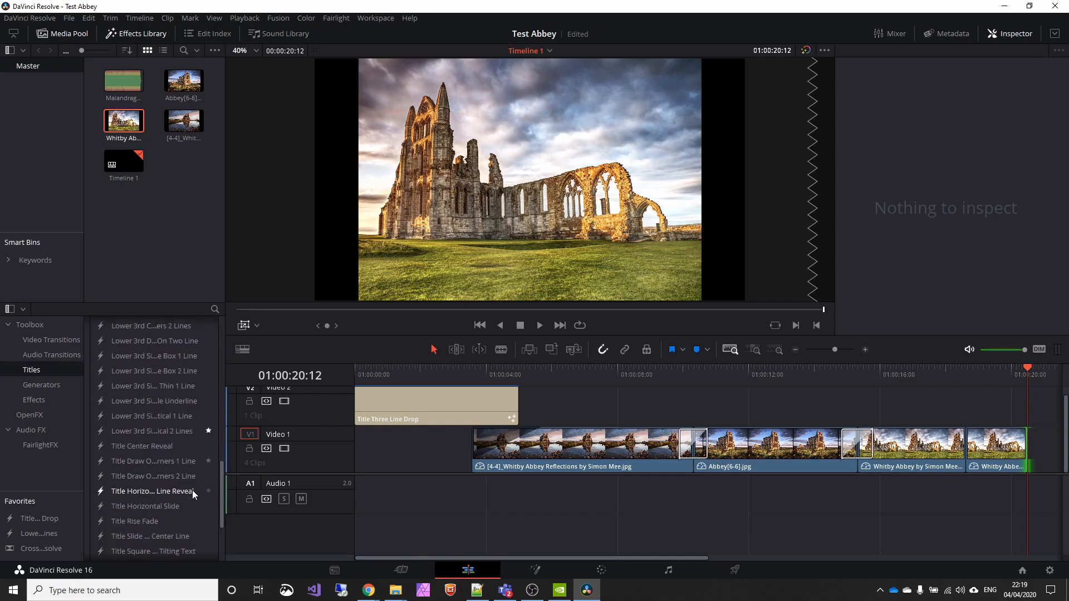
pyautogui.moveTo(165, 432); pyautogui.dragTo(1026, 446)
pyautogui.moveTo(652, 557); pyautogui.dragTo(738, 550)
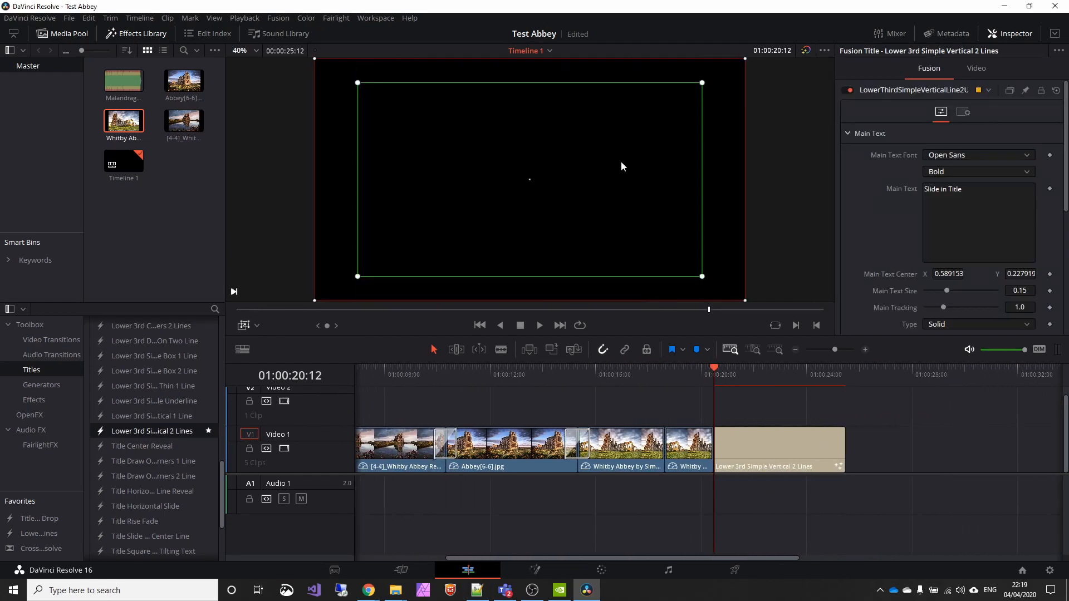
# - Preview the closing title at 01:00:21:20 and set its main text to "Thank You"
pyautogui.click(750, 372)
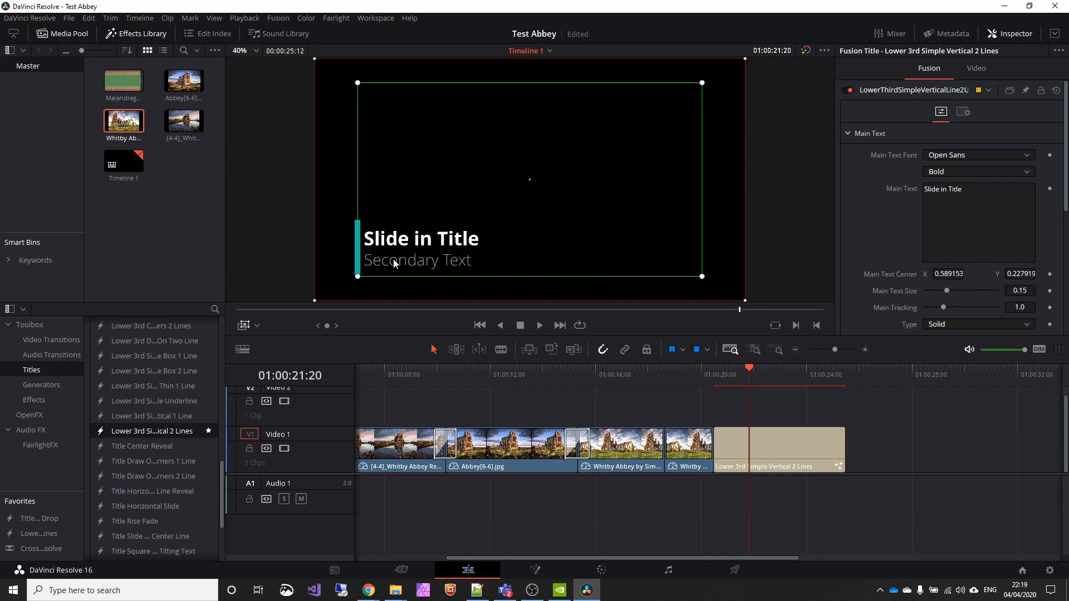
pyautogui.click(982, 192)
pyautogui.moveTo(975, 185); pyautogui.dragTo(911, 193)
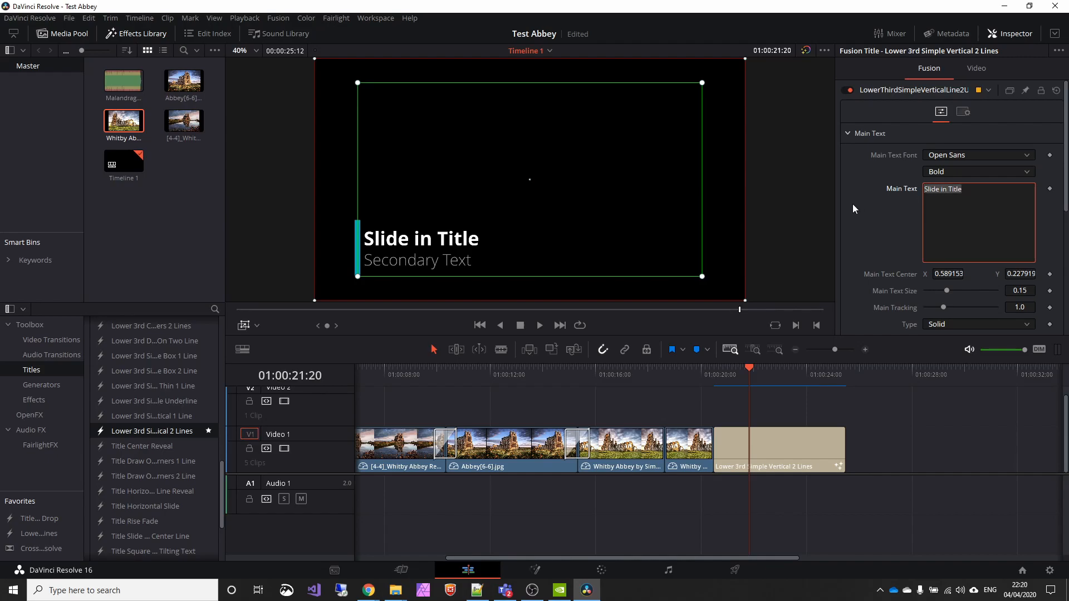
pyautogui.write('Thank Y')
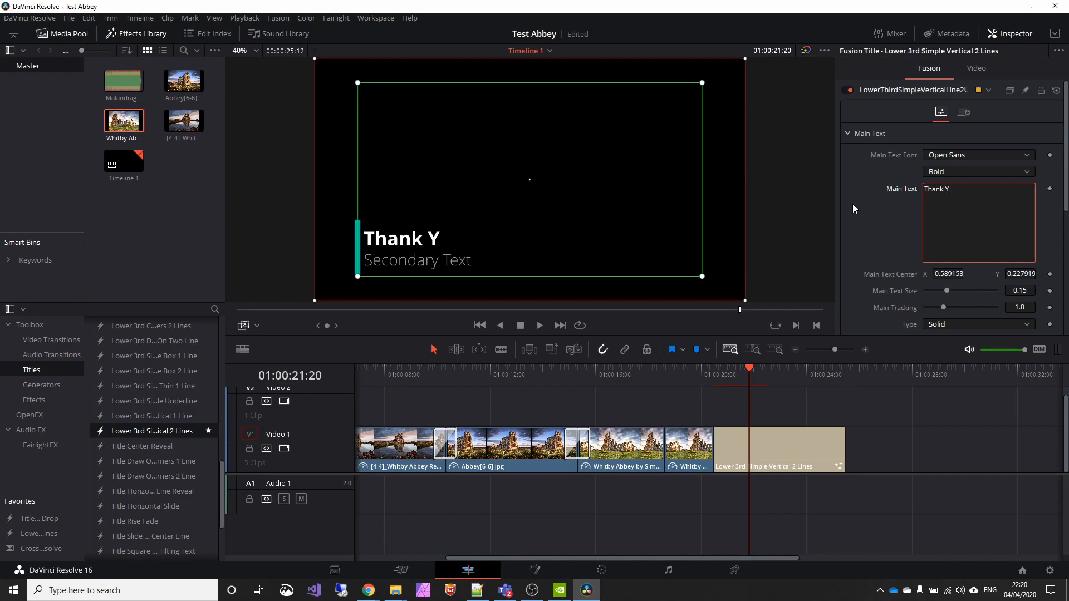
pyautogui.write('ou')
# - Set the closing title's secondary text to "By" followed by the author's first name
pyautogui.click(846, 133)
pyautogui.click(851, 156)
pyautogui.moveTo(982, 207); pyautogui.dragTo(910, 213)
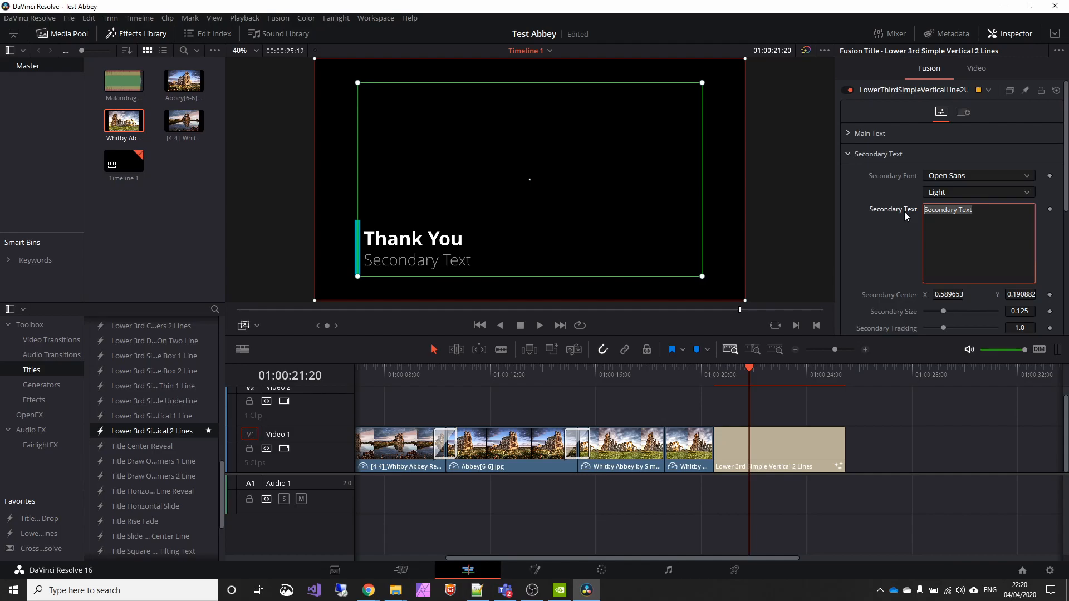
pyautogui.write('By Simon')
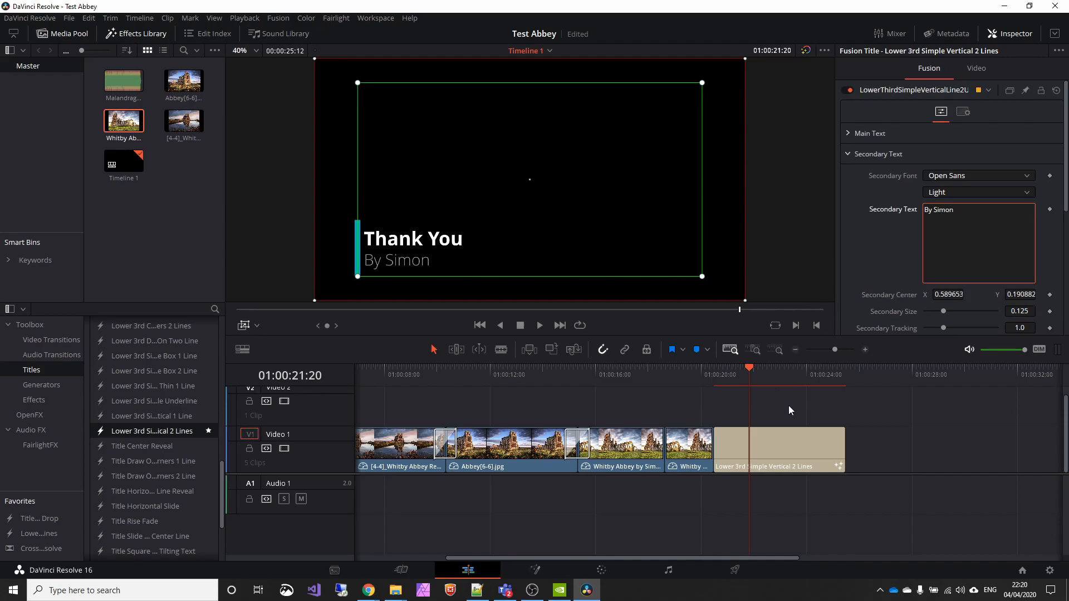
pyautogui.click(721, 560)
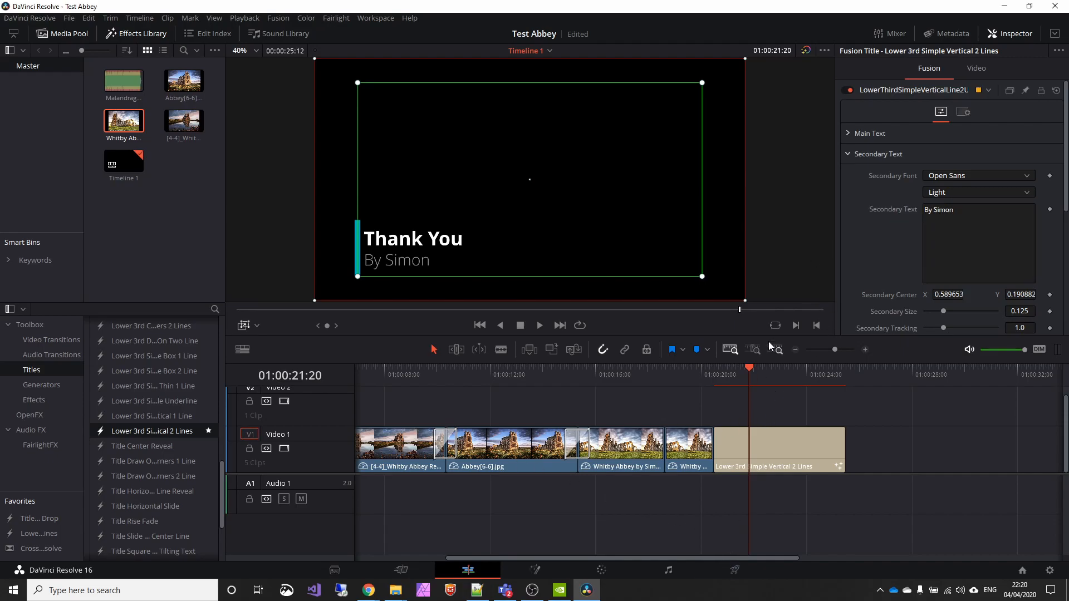
# - Play the slideshow from 01:00:00:00 through to the closing title to review the whole sequence
pyautogui.moveTo(753, 366); pyautogui.dragTo(278, 359)
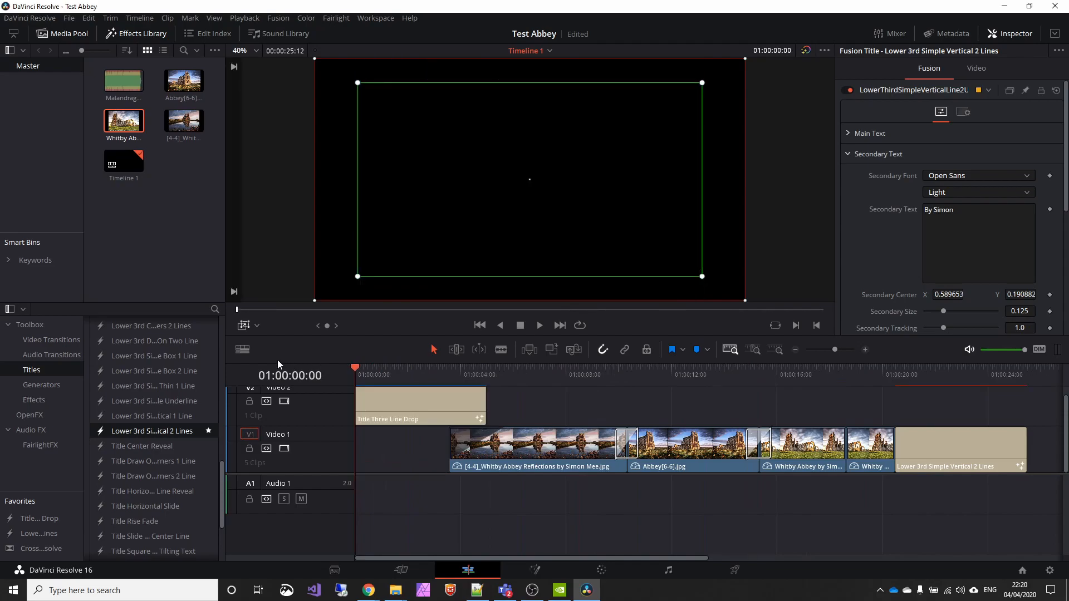
pyautogui.click(539, 326)
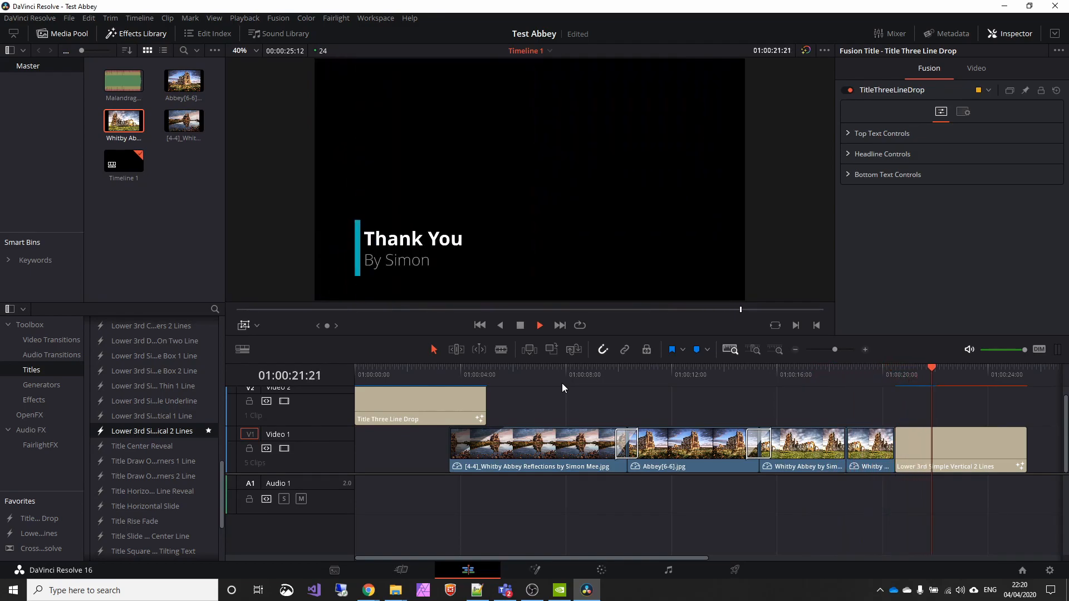
pyautogui.click(519, 323)
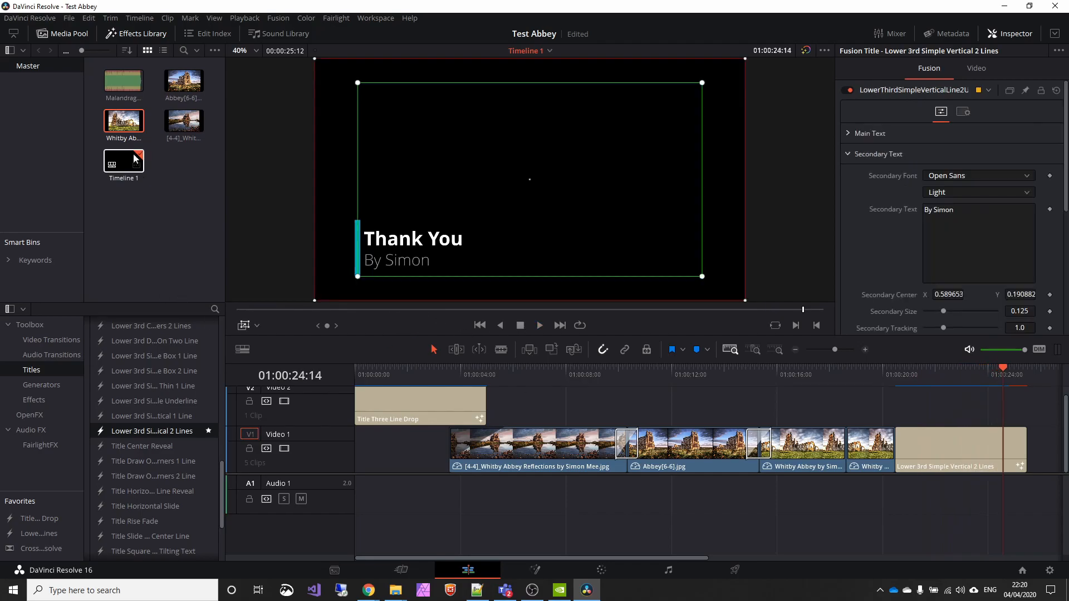
# - Add the Malandragem.mp3 music to Audio 1 at the very start of the timeline and fit the whole timeline in view
pyautogui.moveTo(128, 85); pyautogui.dragTo(256, 503)
pyautogui.moveTo(364, 501)
pyautogui.mouseDown()
pyautogui.moveTo(389, 502)
pyautogui.moveTo(356, 506)
pyautogui.mouseUp()
pyautogui.hotkey('shift', 'z')
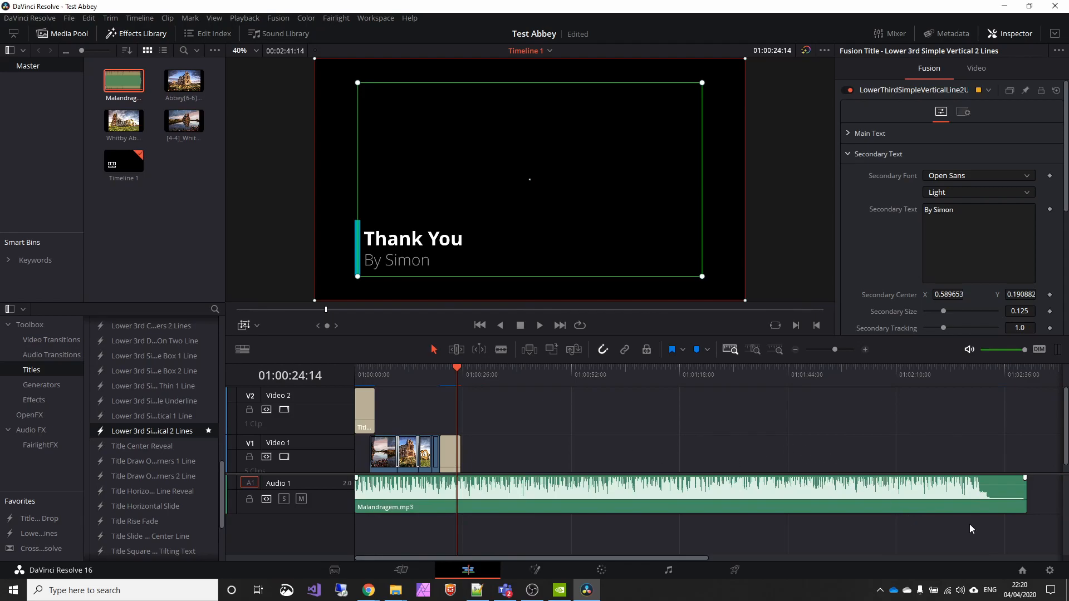
# - Trim the end of the Malandragem.mp3 clip to line up with the closing title's end, and return the playhead to 01:00:00:00
pyautogui.moveTo(1025, 498); pyautogui.dragTo(474, 518)
pyautogui.hotkey('shift', 'z')
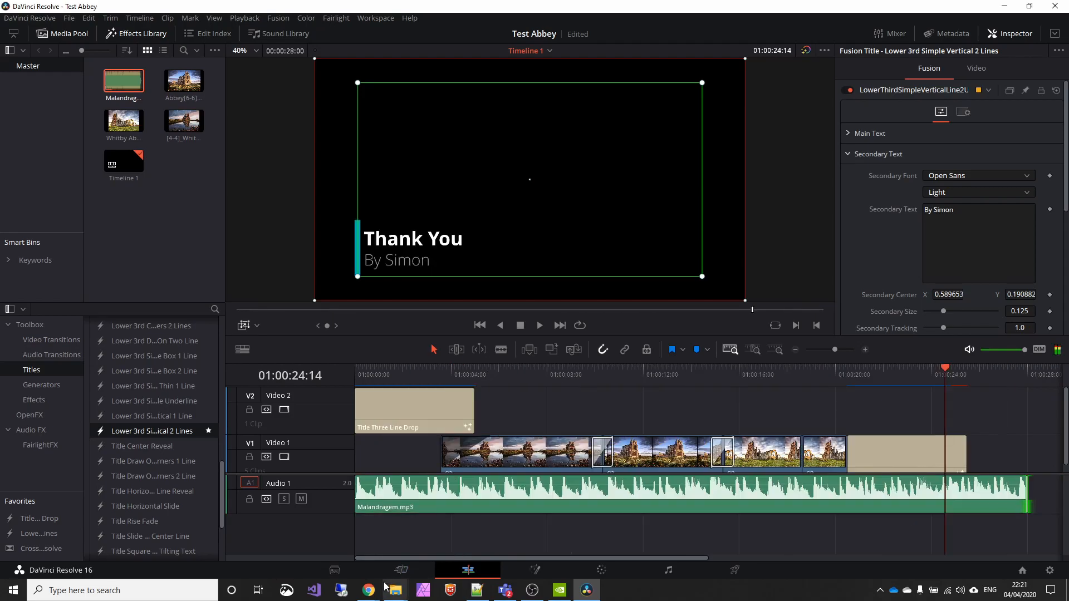
pyautogui.moveTo(1029, 494); pyautogui.dragTo(967, 501)
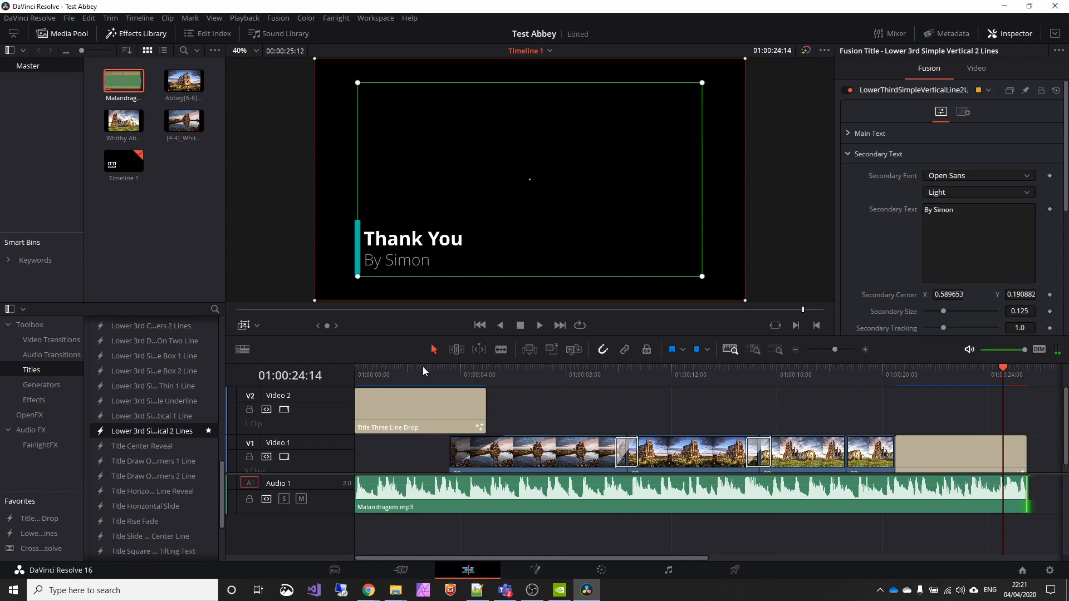
pyautogui.press('Home')
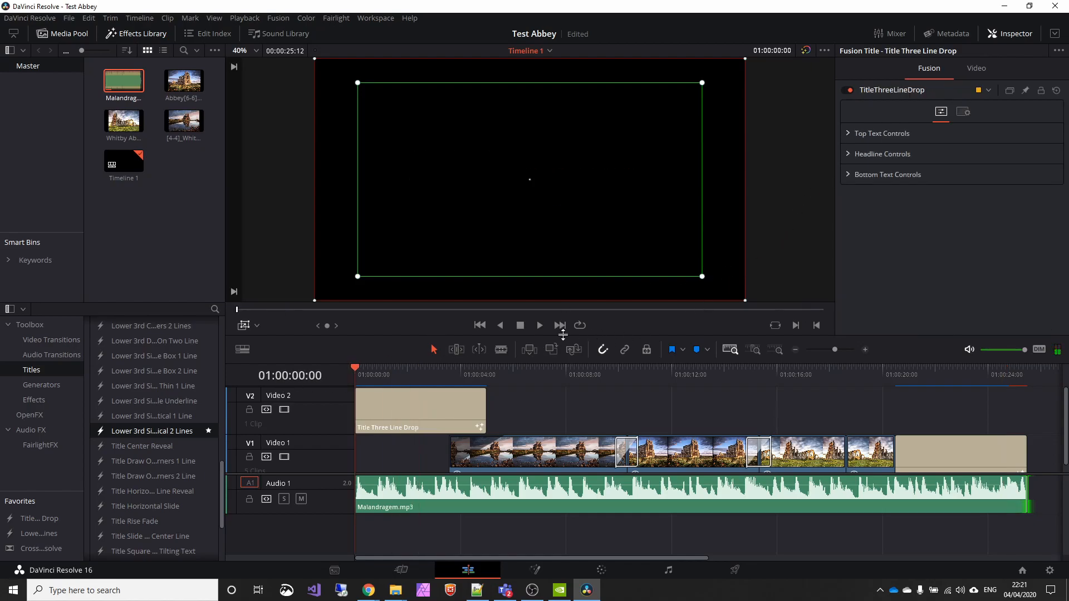